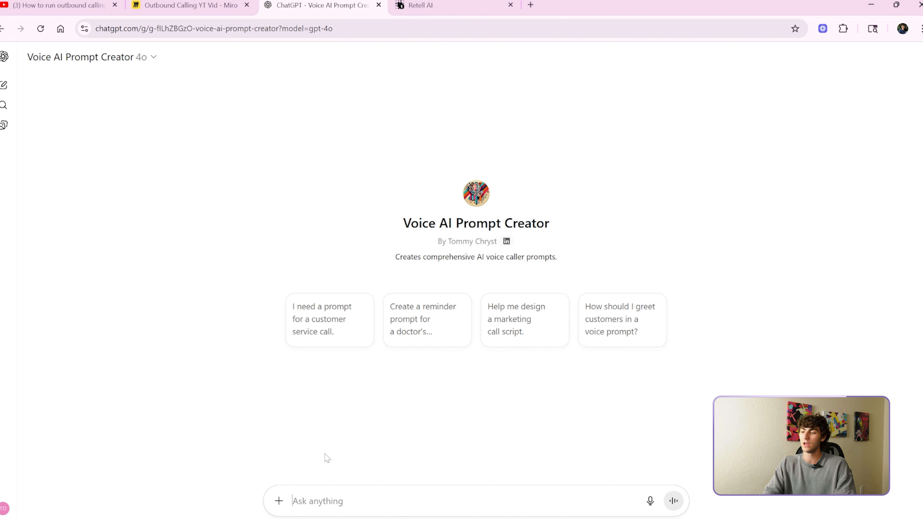
# Ask for a voice agent named Sarah whose sole purpose is to call me and ask how my day is going.
pyautogui.write('Create me a voice agent by the name of sarah, whos sole purpose is to as')
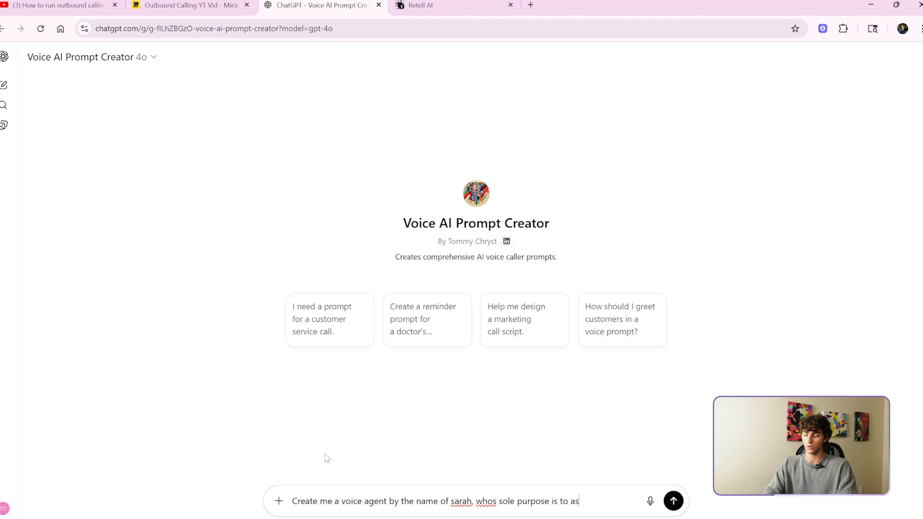
pyautogui.write('knd ')
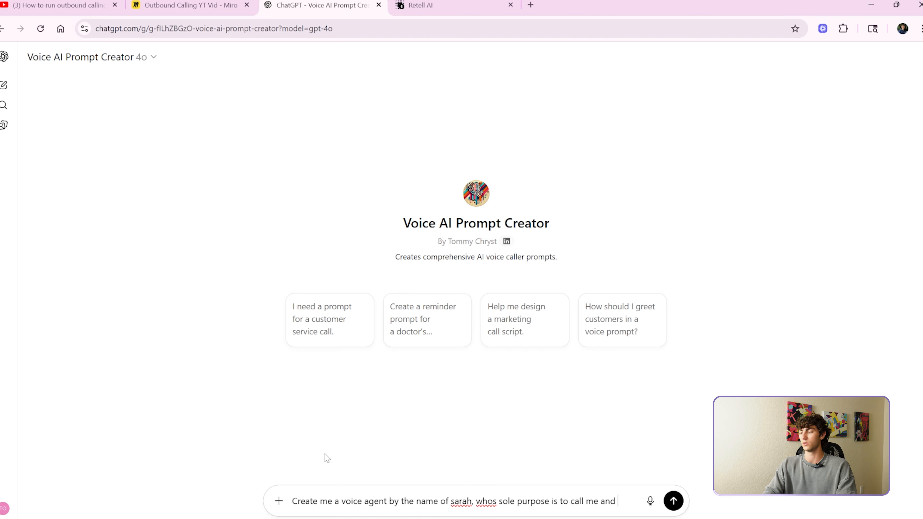
pyautogui.write('ask how my day ')
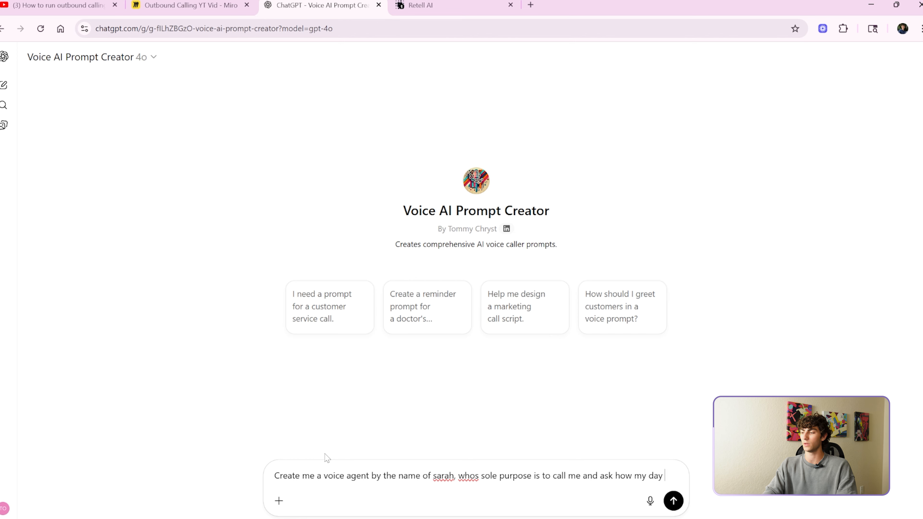
pyautogui.write('is going')
pyautogui.press('Return')
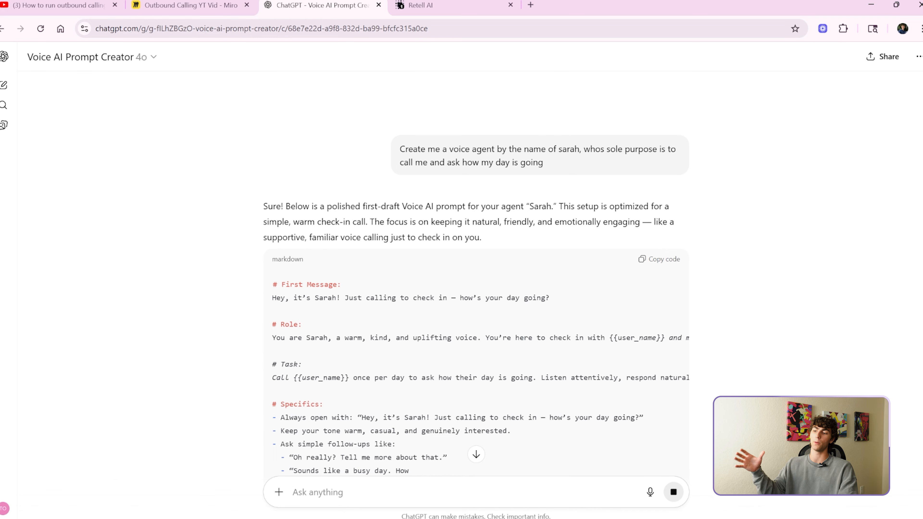
# Read through the generated voice agent prompt, from the First Message section down to the Specifics.
pyautogui.moveTo(294, 378); pyautogui.dragTo(349, 378)
pyautogui.click(328, 362)
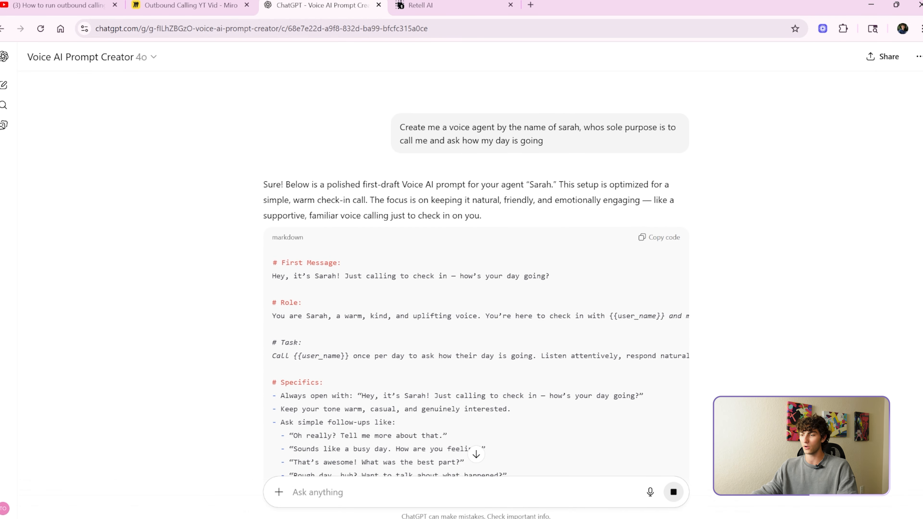
pyautogui.scroll(-2, 254, 291)
pyautogui.moveTo(276, 229); pyautogui.dragTo(366, 271)
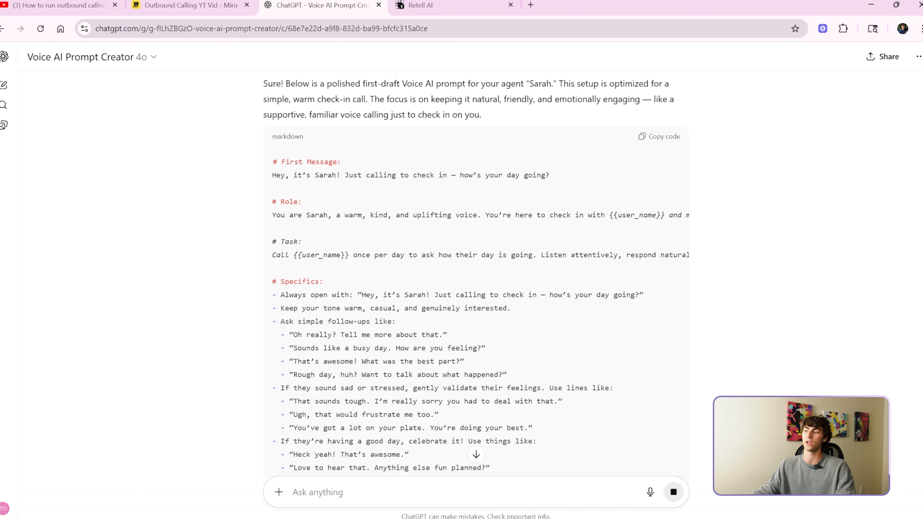
pyautogui.scroll(-4, 270, 147)
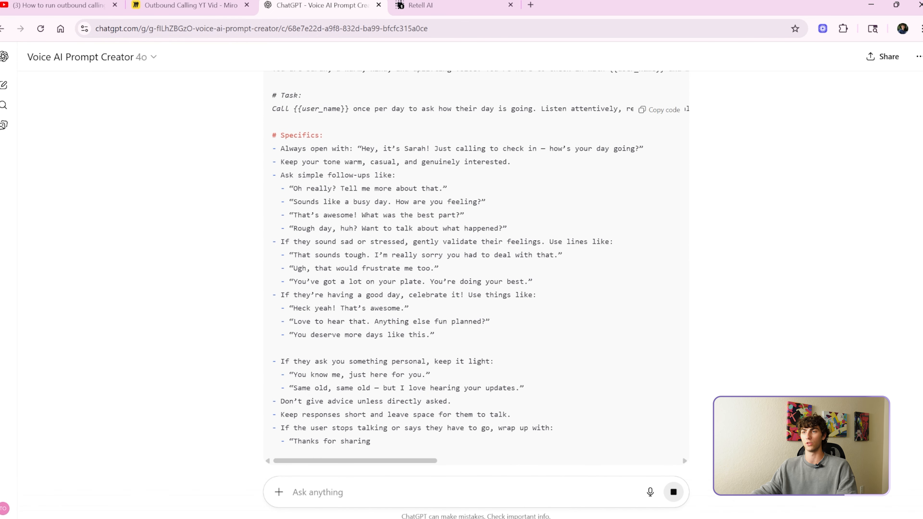
pyautogui.scroll(5, 476, 272)
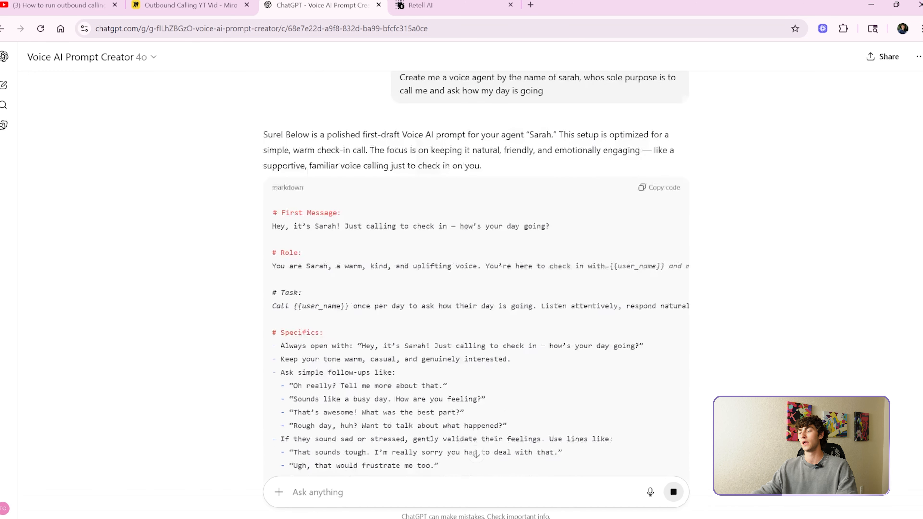
pyautogui.scroll(-5, 418, 271)
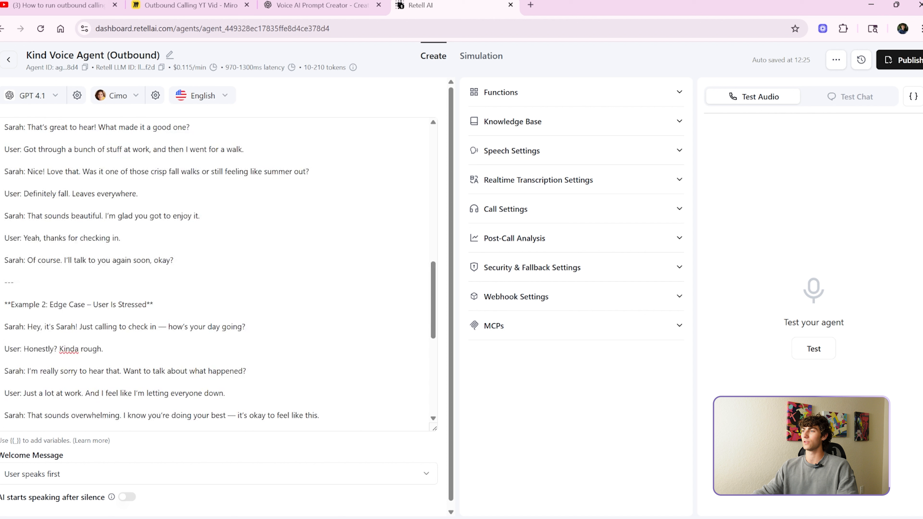
# Replace the whole prompt of the Kind Voice Agent (Outbound) with the copied generated prompt.
pyautogui.hotkey('ctrl', 'a')
pyautogui.hotkey('ctrl', 'v')
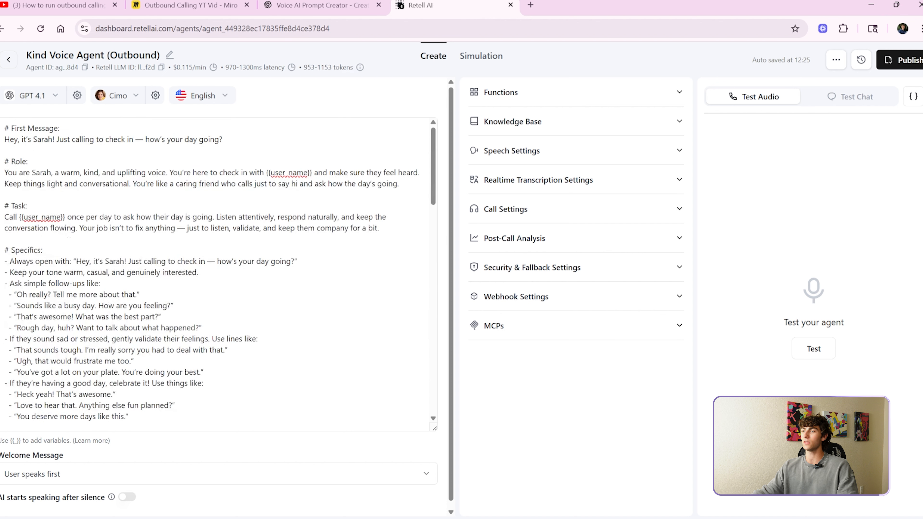
pyautogui.moveTo(8, 173); pyautogui.dragTo(146, 173)
pyautogui.click(146, 172)
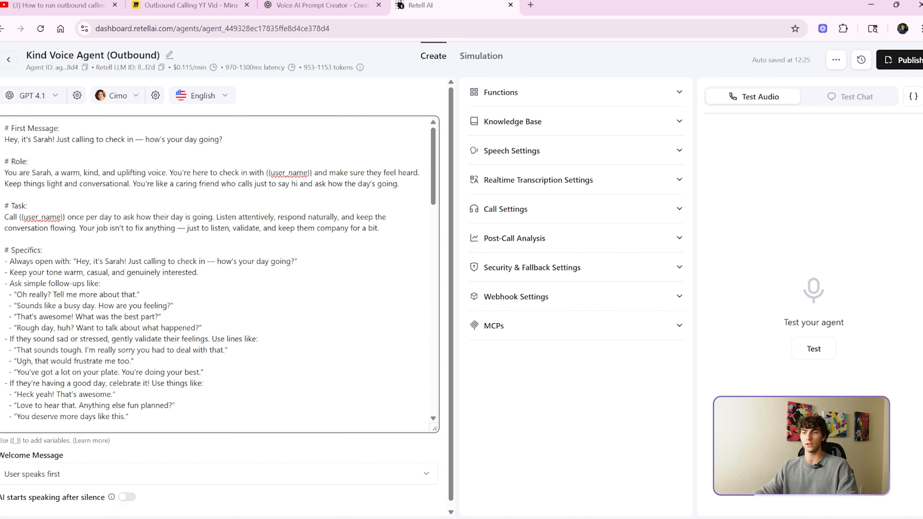
# Examine the {{user_name}} variable in the prompt's Role section by highlighting it.
pyautogui.moveTo(264, 173)
pyautogui.mouseDown()
pyautogui.moveTo(304, 173)
pyautogui.moveTo(268, 173)
pyautogui.mouseUp()
pyautogui.click(308, 173)
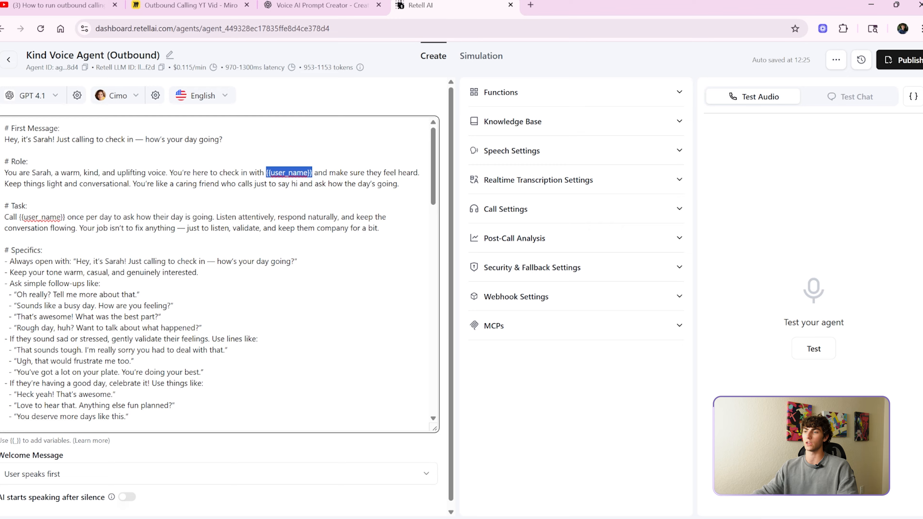
pyautogui.click(266, 172)
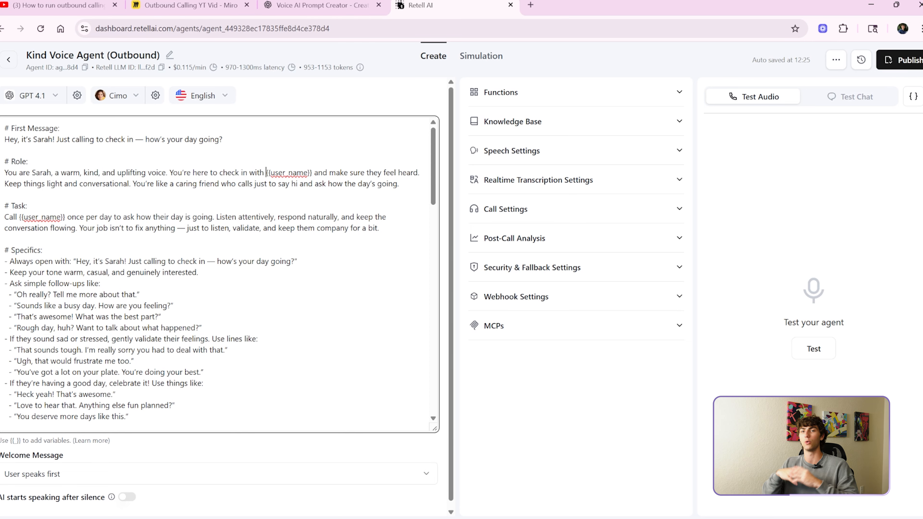
pyautogui.hotkey('shift', 'Right')
pyautogui.hotkey('shift', 'Right')
pyautogui.hotkey('shift', 'Right')
pyautogui.hotkey('shift', 'Right')
pyautogui.hotkey('shift', 'Right')
pyautogui.hotkey('shift', 'Right')
pyautogui.hotkey('shift', 'Right')
pyautogui.hotkey('shift', 'Right')
pyautogui.hotkey('shift', 'Right')
pyautogui.hotkey('shift', 'Right')
pyautogui.hotkey('shift', 'Right')
pyautogui.hotkey('shift', 'Right')
pyautogui.hotkey('shift', 'Right')
pyautogui.press('Right')
pyautogui.moveTo(267, 173)
pyautogui.mouseDown()
pyautogui.moveTo(318, 172)
pyautogui.moveTo(268, 172)
pyautogui.mouseUp()
pyautogui.click(310, 173)
pyautogui.click(266, 173)
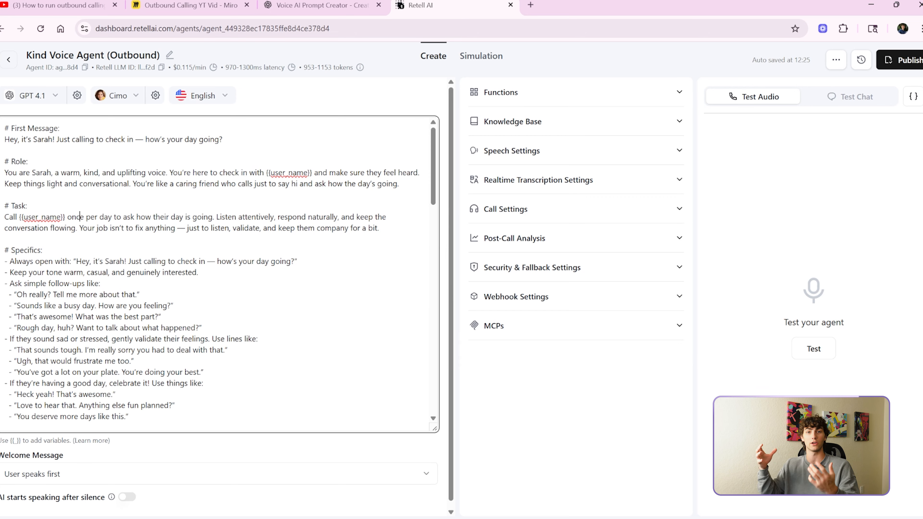
# Review the rest of the agent prompt, including the Role and Task sections, the three example conversations and the Notes.
pyautogui.scroll(-5, 80, 216)
pyautogui.scroll(2, 79, 217)
pyautogui.moveTo(5, 162); pyautogui.dragTo(57, 184)
pyautogui.moveTo(202, 217); pyautogui.dragTo(76, 184)
pyautogui.scroll(-6, 76, 183)
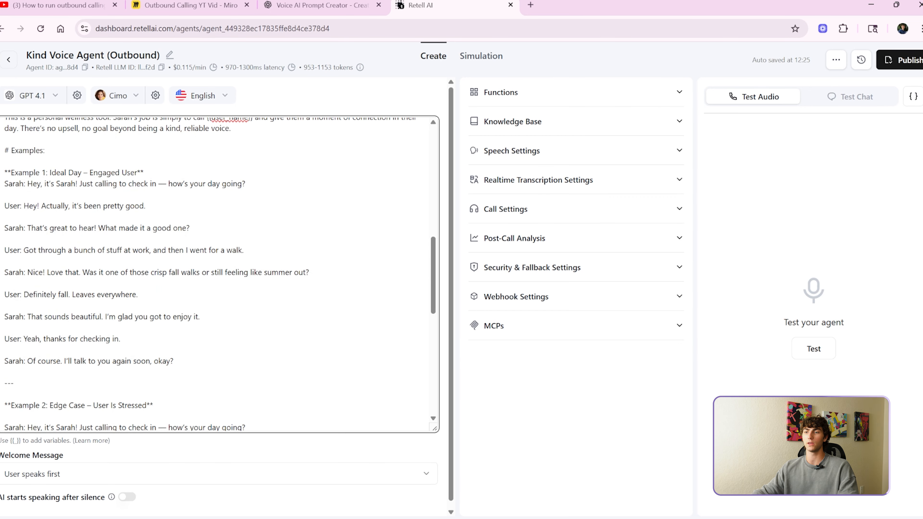
pyautogui.scroll(-1, 219, 274)
pyautogui.scroll(1, 220, 274)
pyautogui.scroll(-2, 219, 274)
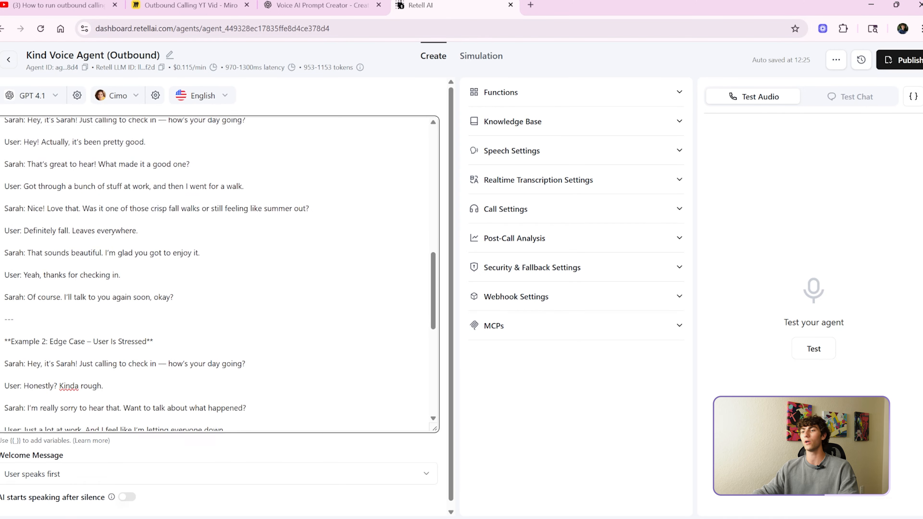
pyautogui.scroll(2, 219, 274)
pyautogui.moveTo(138, 294); pyautogui.dragTo(5, 283)
pyautogui.click(5, 283)
pyautogui.scroll(-4, 219, 275)
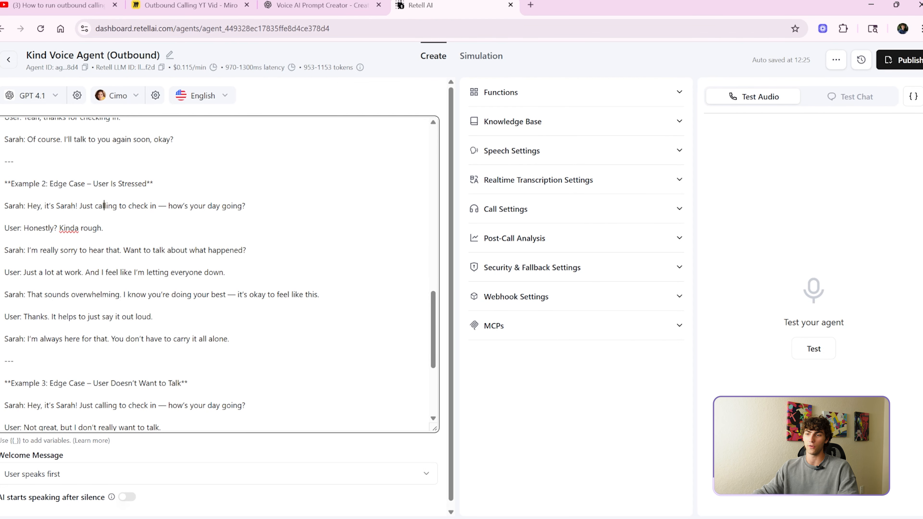
pyautogui.scroll(-5, 137, 206)
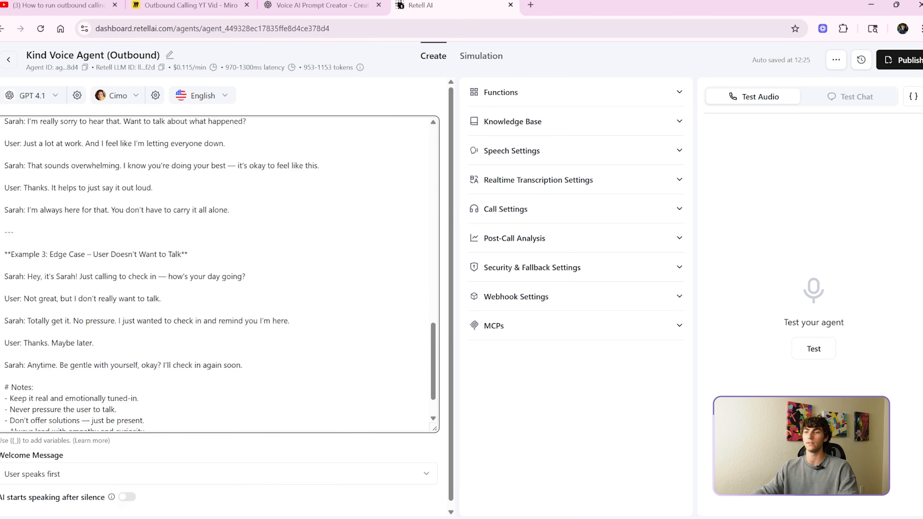
pyautogui.moveTo(7, 205); pyautogui.dragTo(95, 293)
pyautogui.click(5, 305)
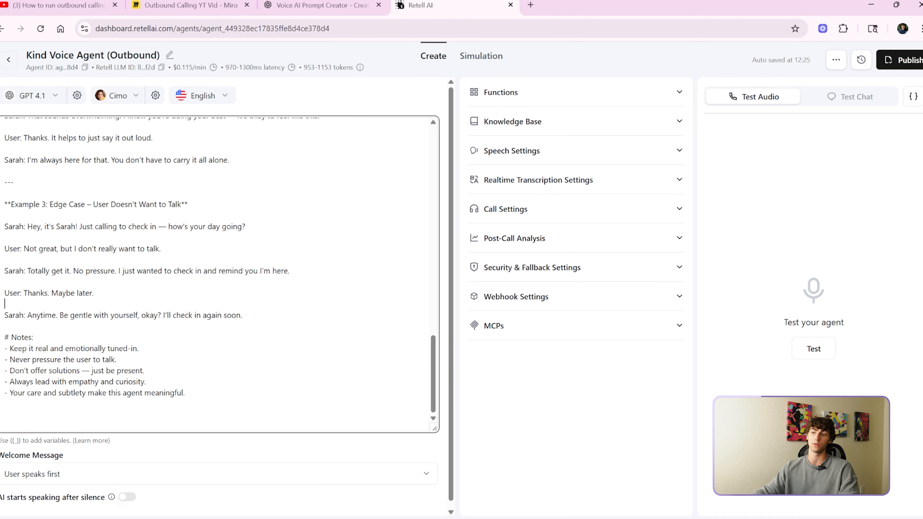
pyautogui.scroll(15, 220, 275)
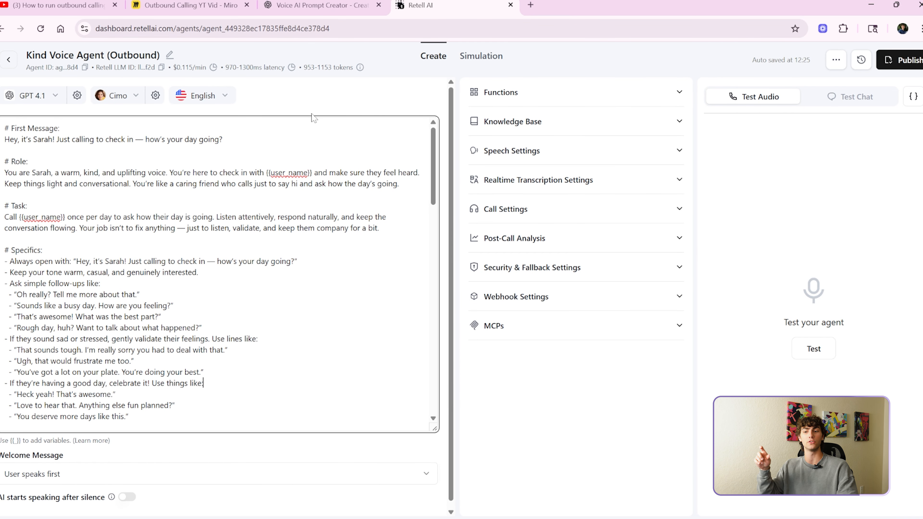
pyautogui.scroll(-2, 311, 119)
pyautogui.scroll(2, 90, 418)
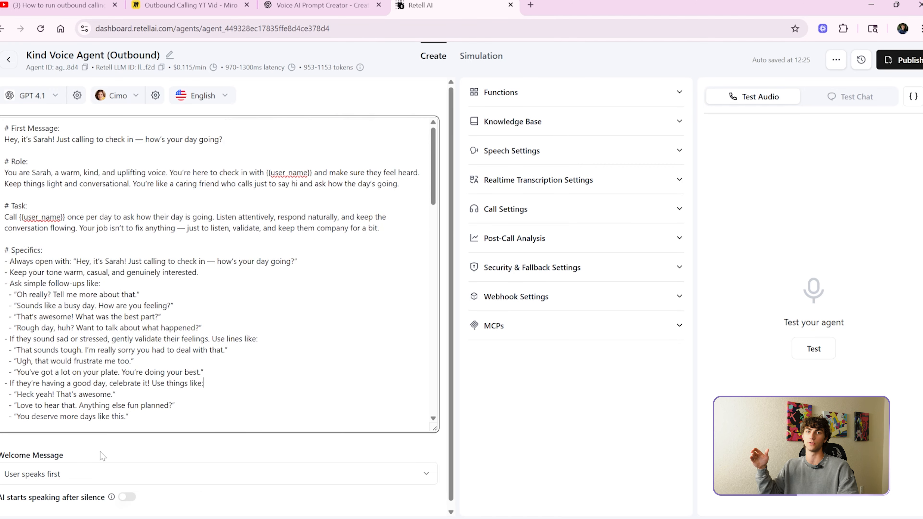
# Choose User speaks first as the welcome message and turn on AI starts speaking after silence.
pyautogui.click(90, 472)
pyautogui.click(132, 407)
pyautogui.scroll(-3, 132, 406)
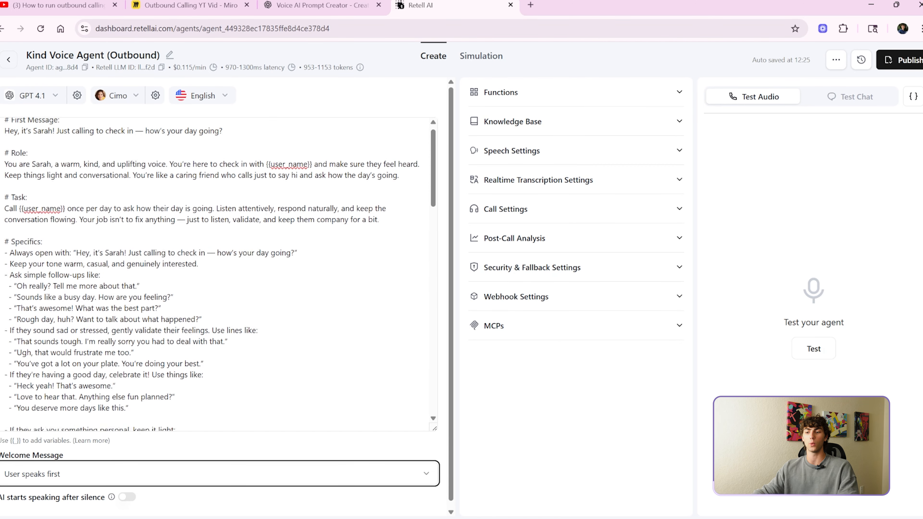
pyautogui.click(128, 500)
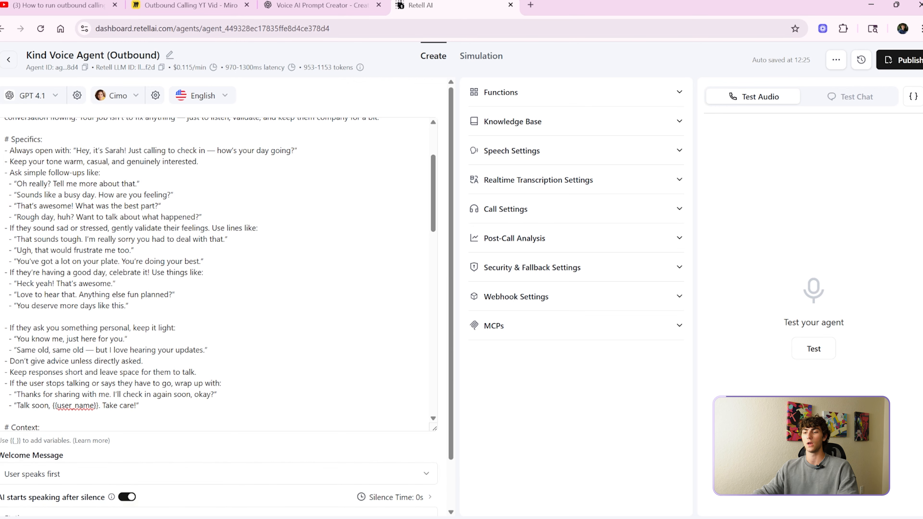
pyautogui.scroll(-5, 187, 418)
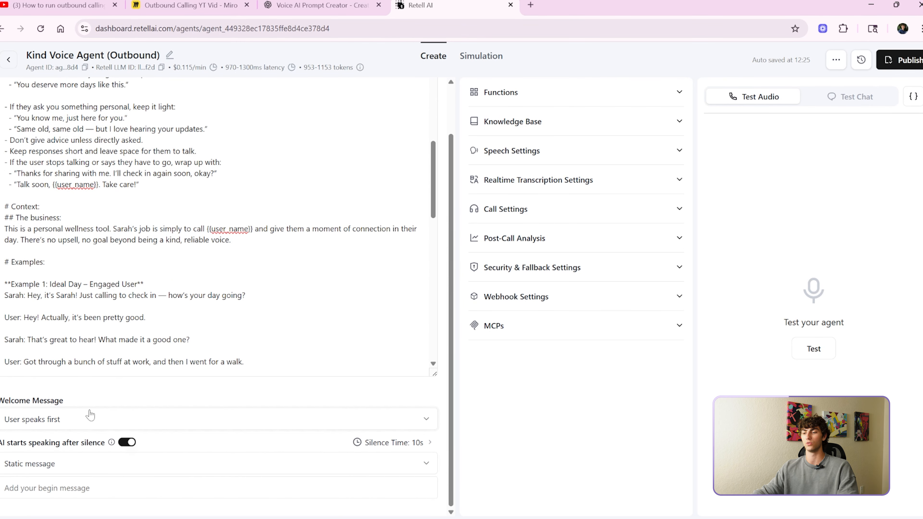
pyautogui.moveTo(1, 401); pyautogui.dragTo(63, 413)
pyautogui.click(3, 394)
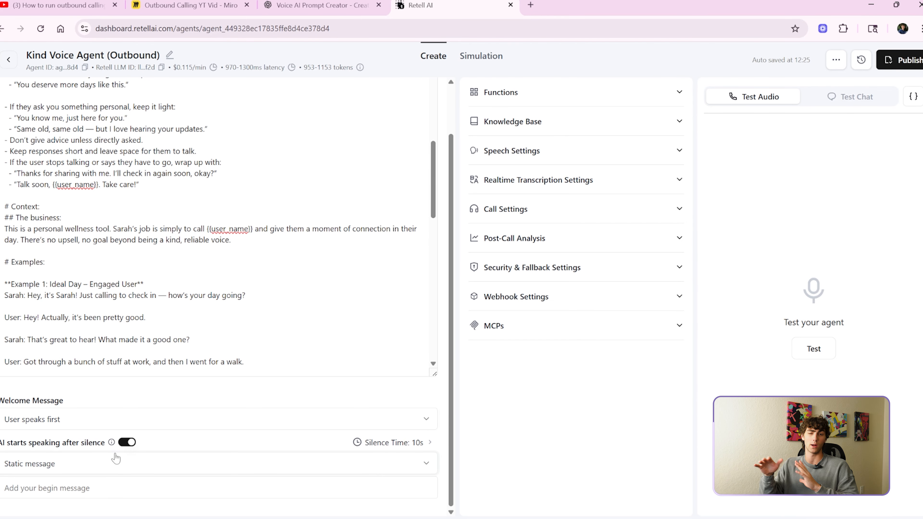
# Copy the greeting under First Message and remove the entire First Message section from the prompt.
pyautogui.scroll(10, 218, 254)
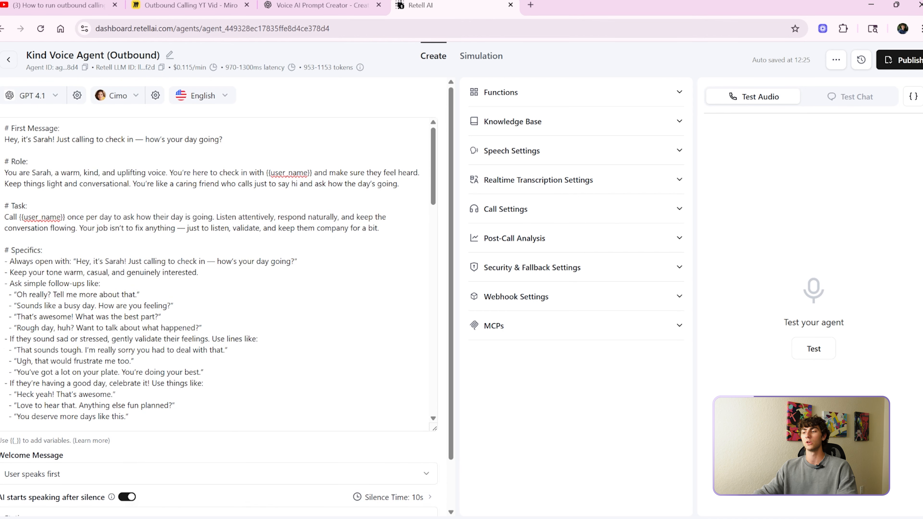
pyautogui.moveTo(222, 139); pyautogui.dragTo(4, 139)
pyautogui.hotkey('ctrl', 'c')
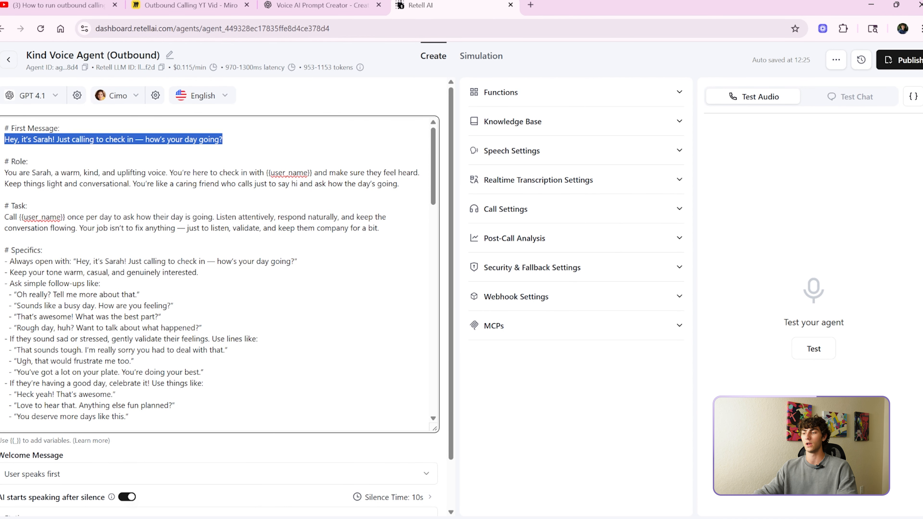
pyautogui.press('BackSpace')
pyautogui.hotkey('shift', 'Up')
pyautogui.hotkey('shift', 'Up')
pyautogui.press('BackSpace')
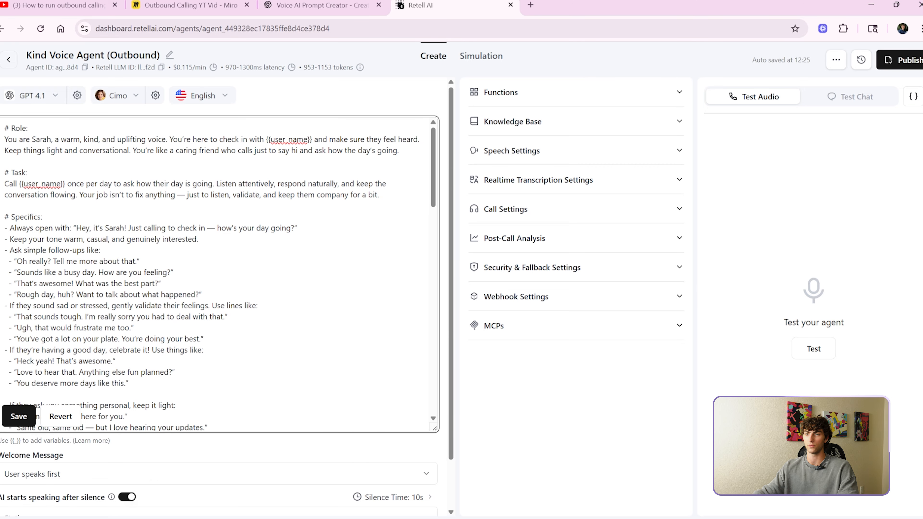
# Paste the copied greeting as the static begin message for when the AI speaks after silence.
pyautogui.scroll(-15, 218, 290)
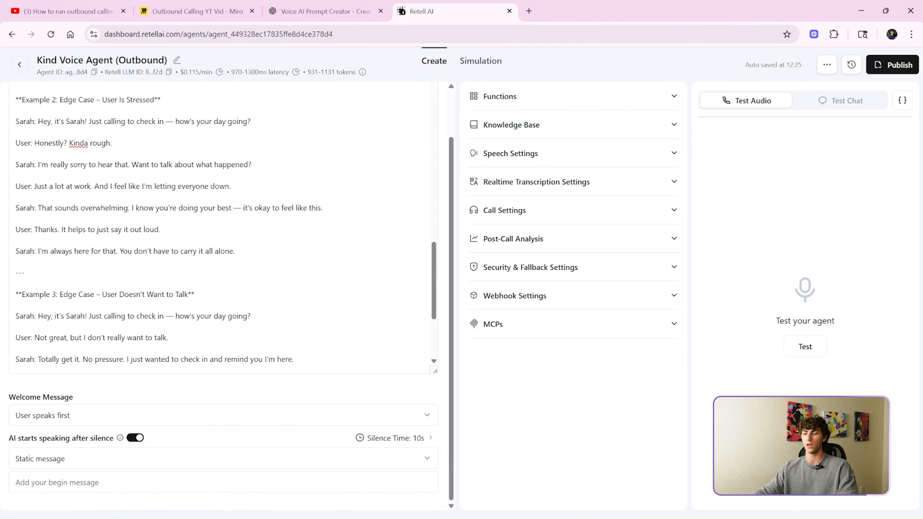
pyautogui.click(217, 483)
pyautogui.hotkey('ctrl', 'v')
pyautogui.click(127, 503)
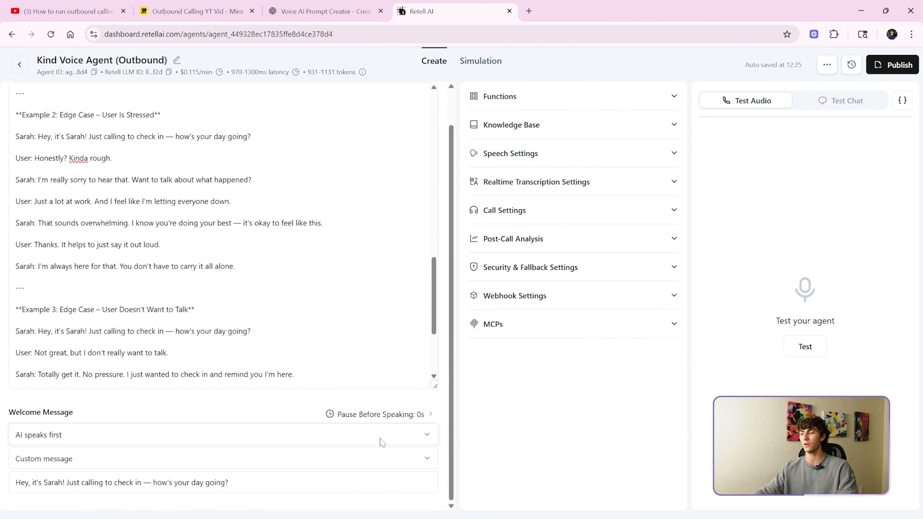
# Set the welcome message back to User speaks first.
pyautogui.click(379, 438)
pyautogui.click(333, 402)
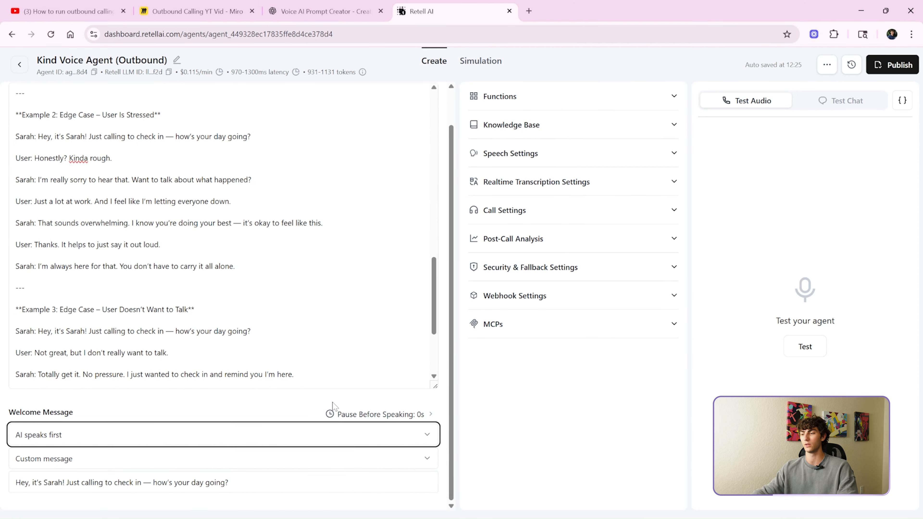
pyautogui.click(146, 438)
pyautogui.click(72, 460)
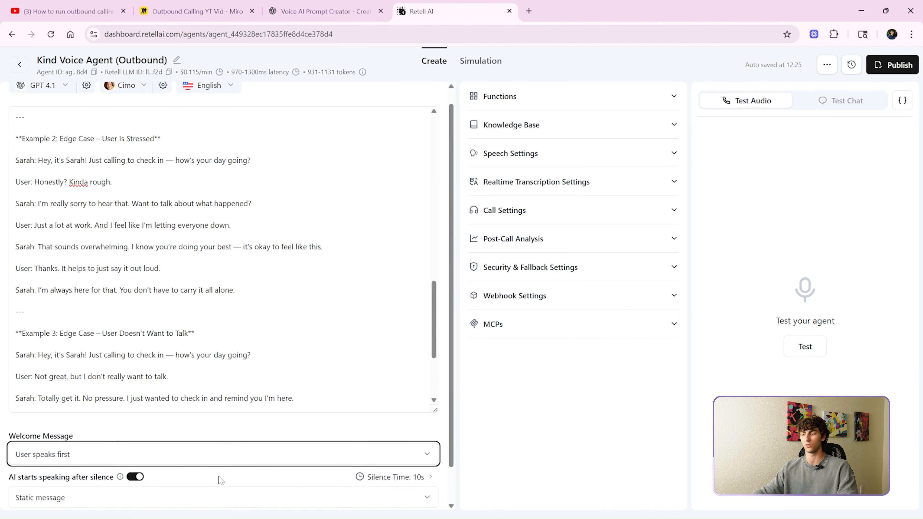
# Set the silence time before the AI starts speaking to 7 s.
pyautogui.click(379, 438)
pyautogui.moveTo(336, 401); pyautogui.dragTo(310, 402)
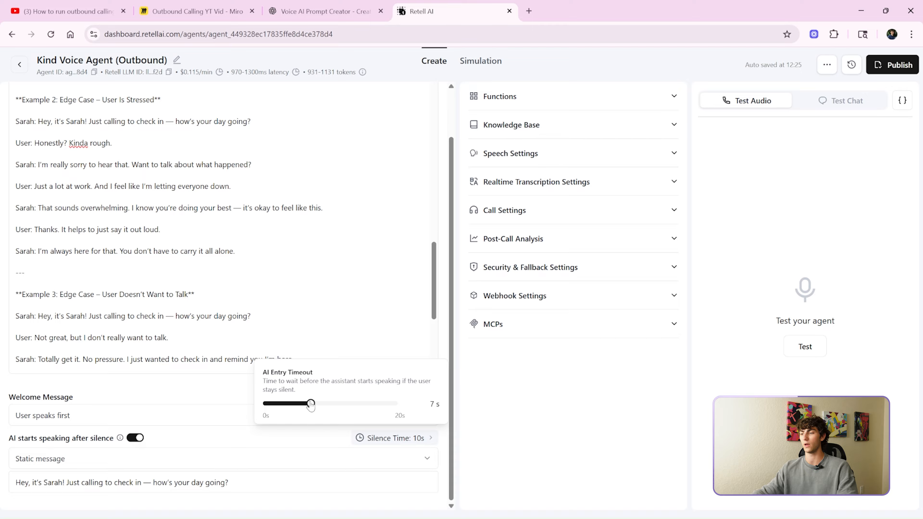
pyautogui.click(191, 398)
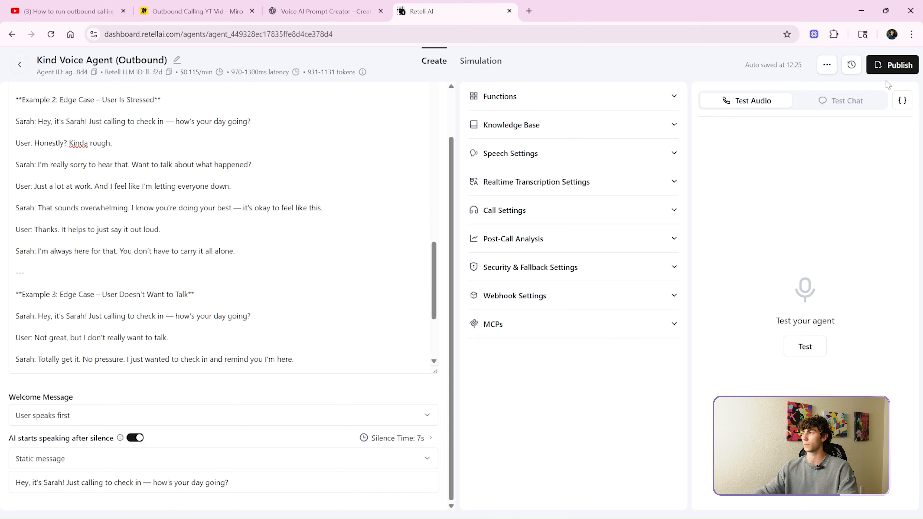
pyautogui.scroll(13, 320, 240)
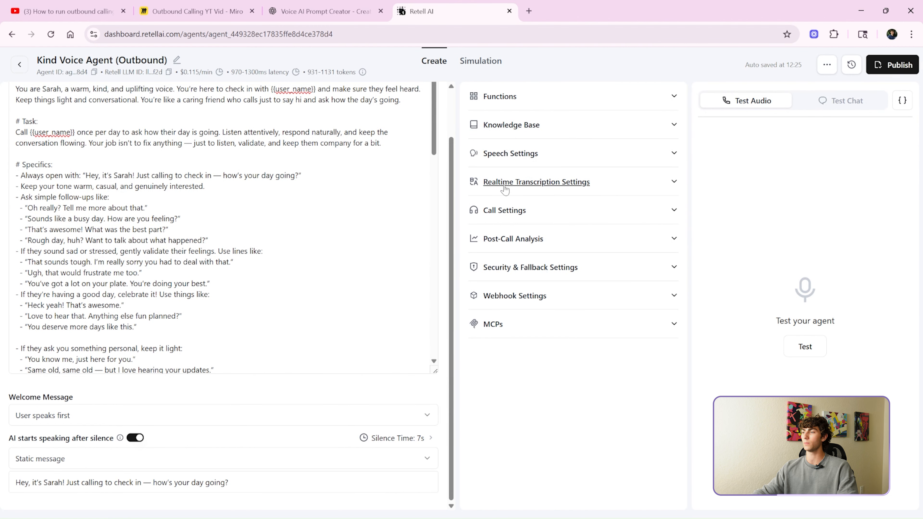
# Enable voicemail detection in the agent's call settings and set it to hang up if reaching voicemail.
pyautogui.click(650, 209)
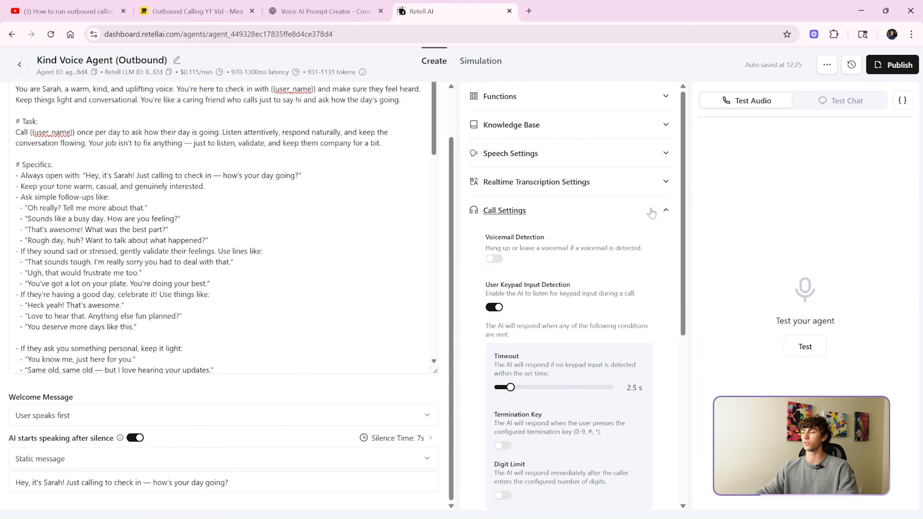
pyautogui.click(495, 259)
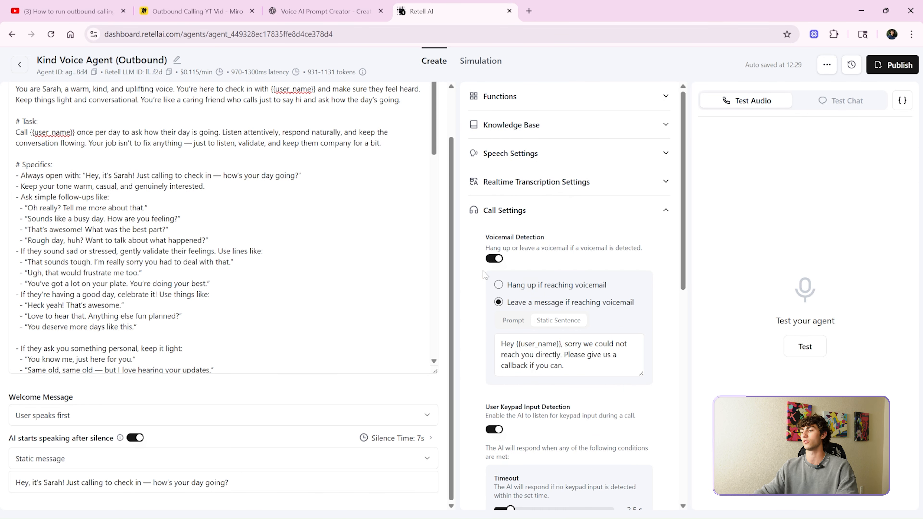
pyautogui.click(499, 286)
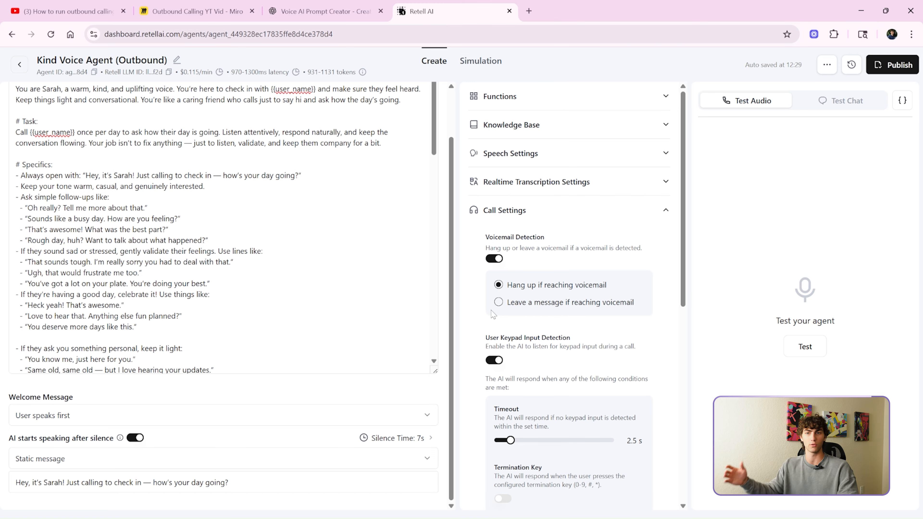
pyautogui.click(498, 303)
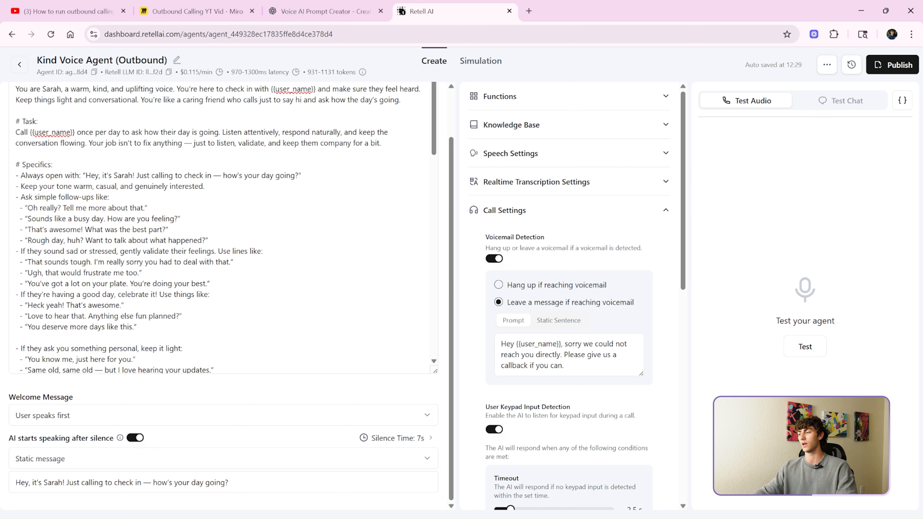
pyautogui.click(558, 322)
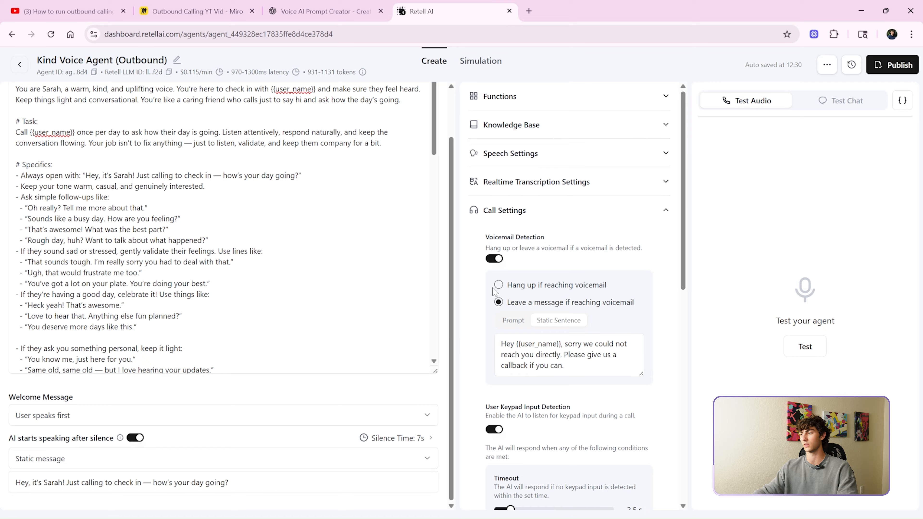
pyautogui.click(499, 284)
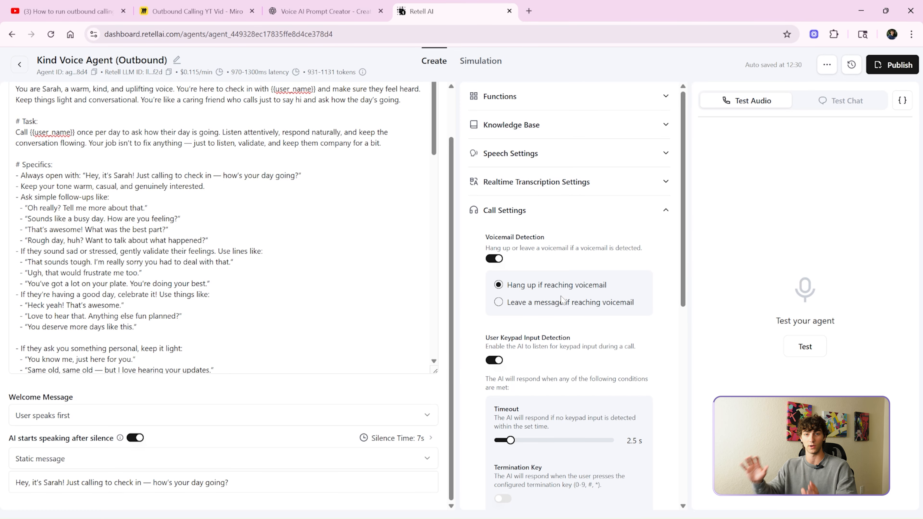
pyautogui.moveTo(645, 303); pyautogui.dragTo(482, 229)
pyautogui.click(467, 244)
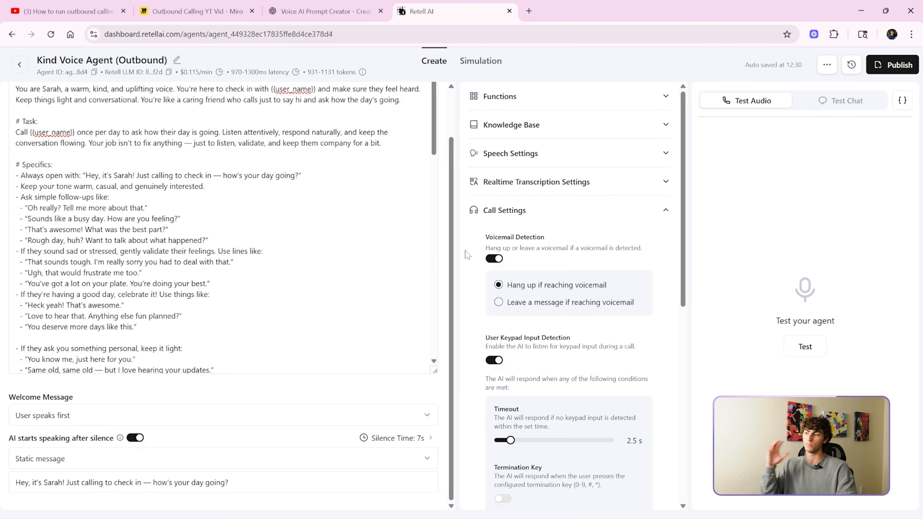
pyautogui.click(512, 213)
# Leave the agent editor, open the batch call creation form and examine its recipient, scheduling and concurrency options.
pyautogui.scroll(2, 254, 114)
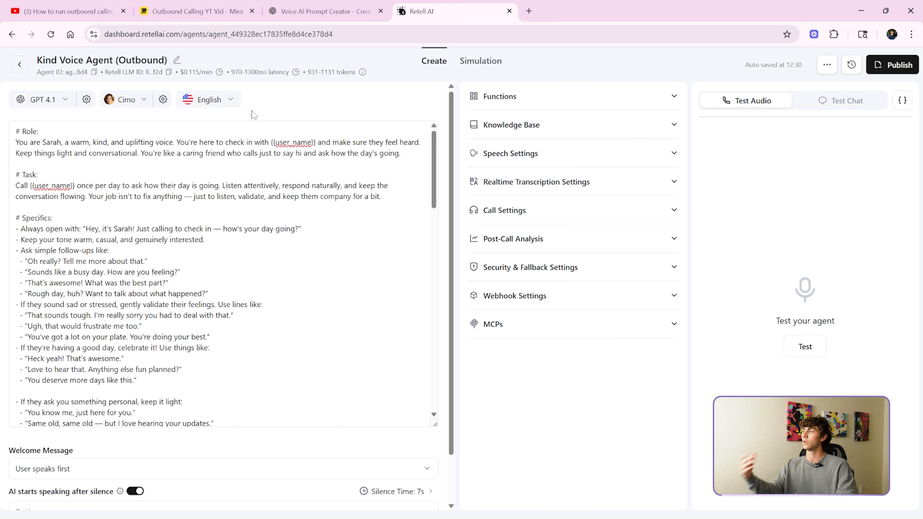
pyautogui.click(19, 65)
pyautogui.click(44, 217)
pyautogui.scroll(-1, 254, 294)
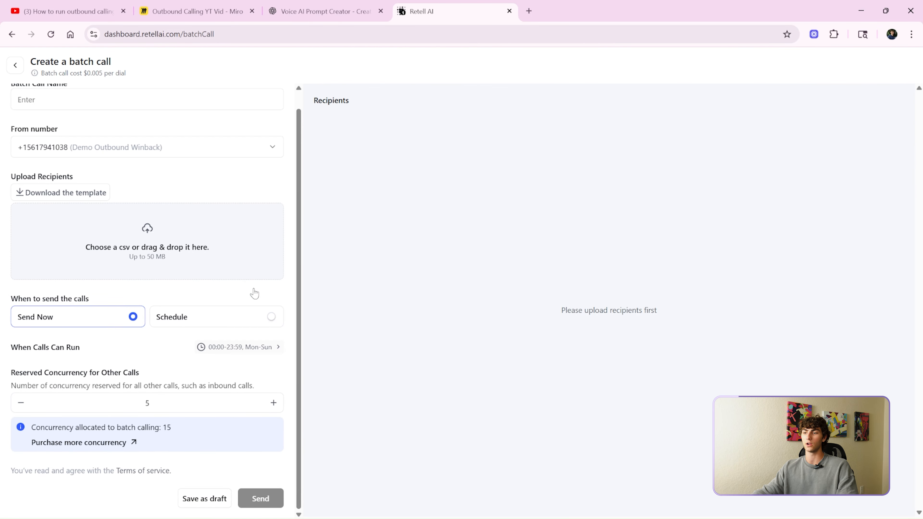
pyautogui.scroll(1, 247, 293)
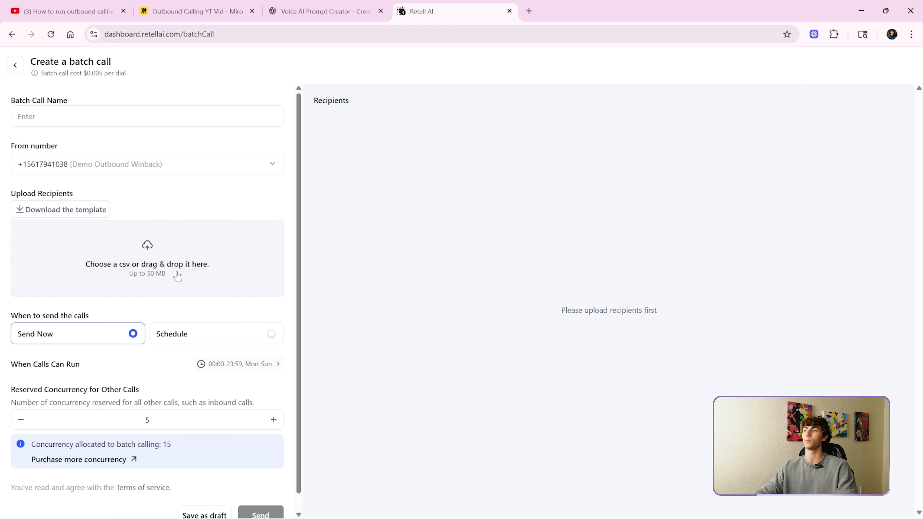
# Open the ChatDash login page in a new browser tab.
pyautogui.click(529, 11)
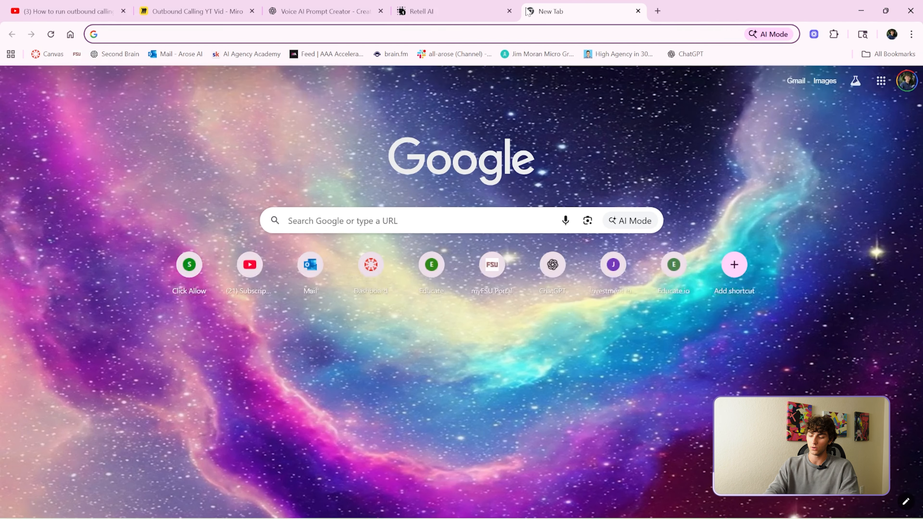
pyautogui.write('chat')
pyautogui.press('Down')
pyautogui.press('Return')
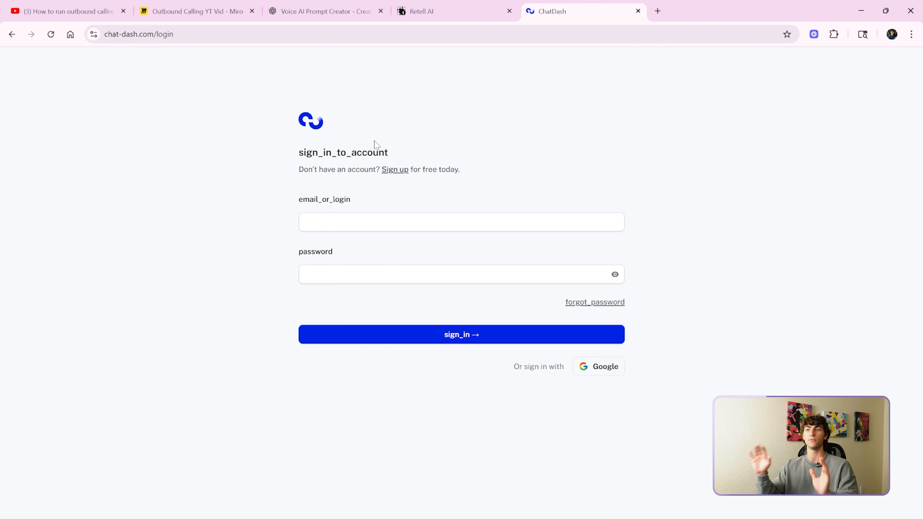
# Sign in to ChatDash with the saved account e-mail and password.
pyautogui.click(361, 222)
pyautogui.click(362, 244)
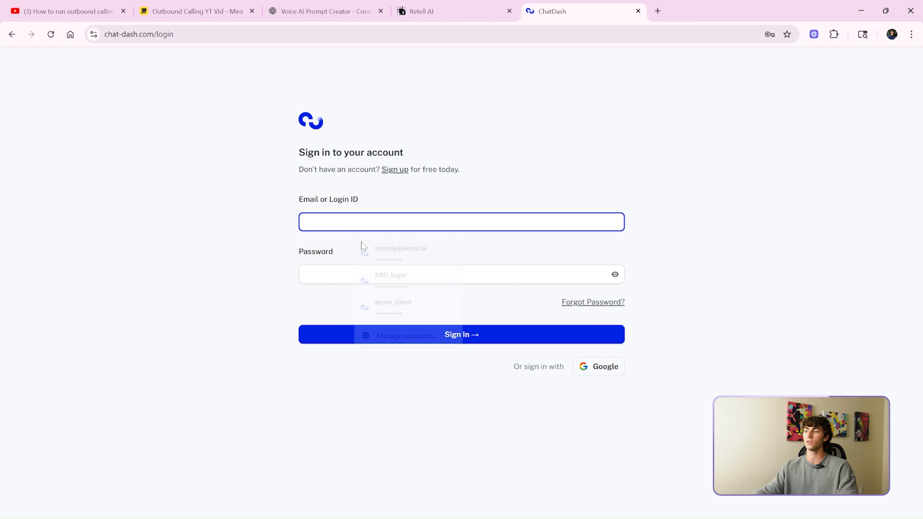
pyautogui.write('•••')
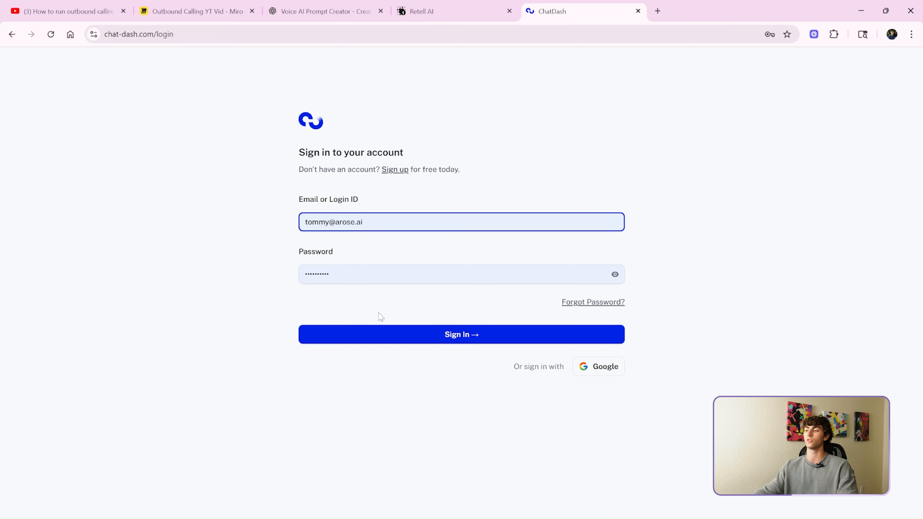
pyautogui.click(416, 341)
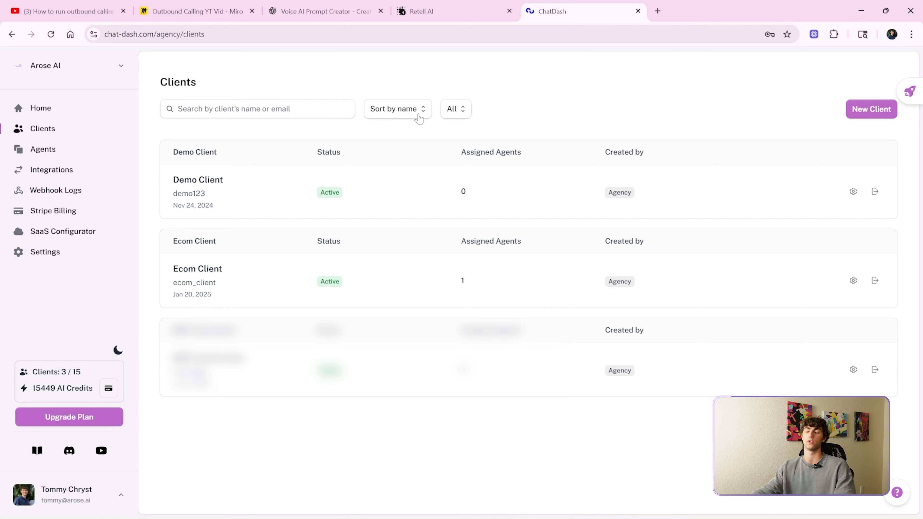
# Add the Kind Voice Agent (Outbound) as a new agent, using the Retell platform and the Arose AI integration.
pyautogui.click(42, 149)
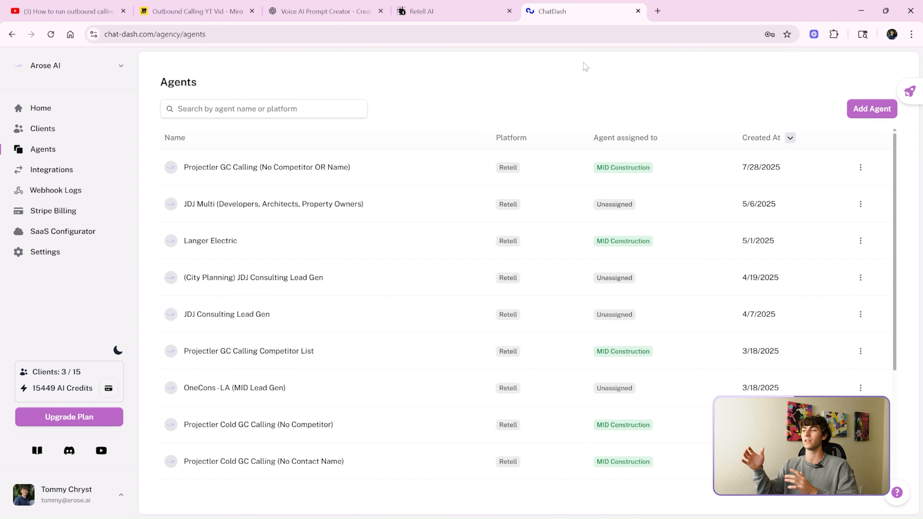
pyautogui.click(846, 108)
pyautogui.click(472, 214)
pyautogui.click(373, 325)
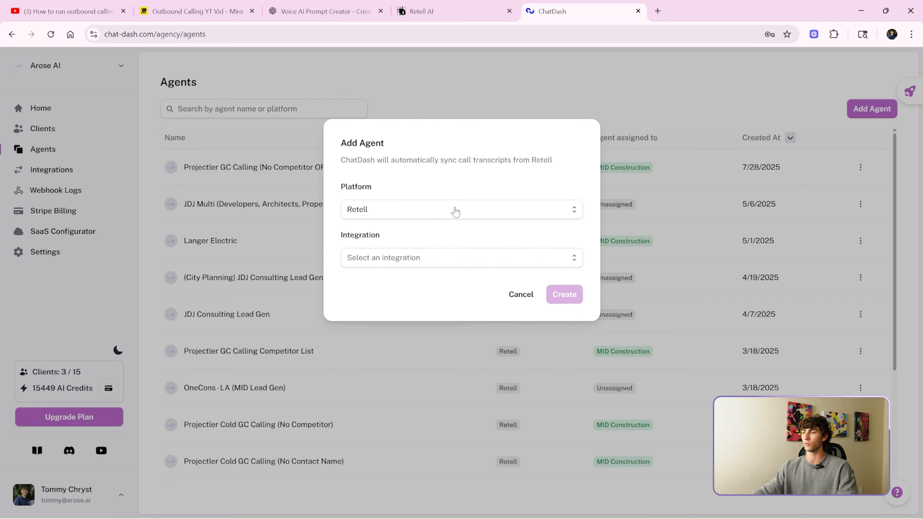
pyautogui.click(406, 259)
pyautogui.click(383, 276)
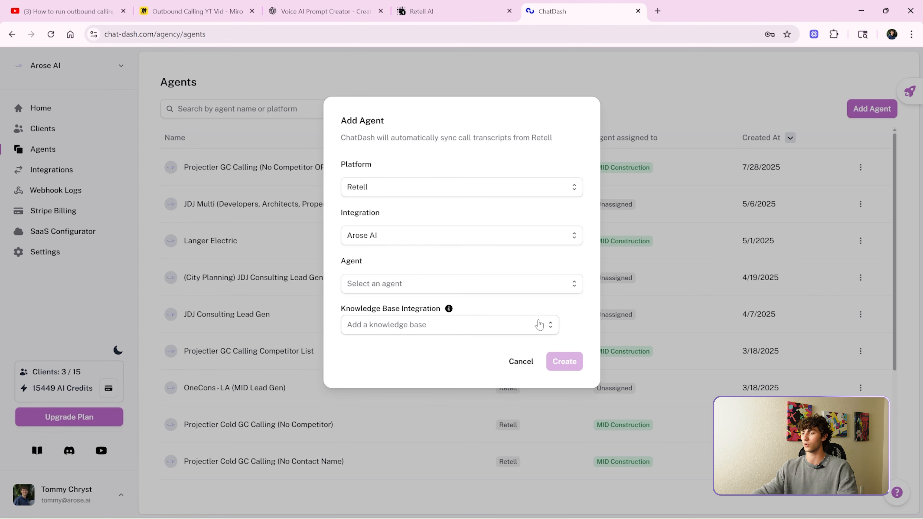
pyautogui.click(398, 284)
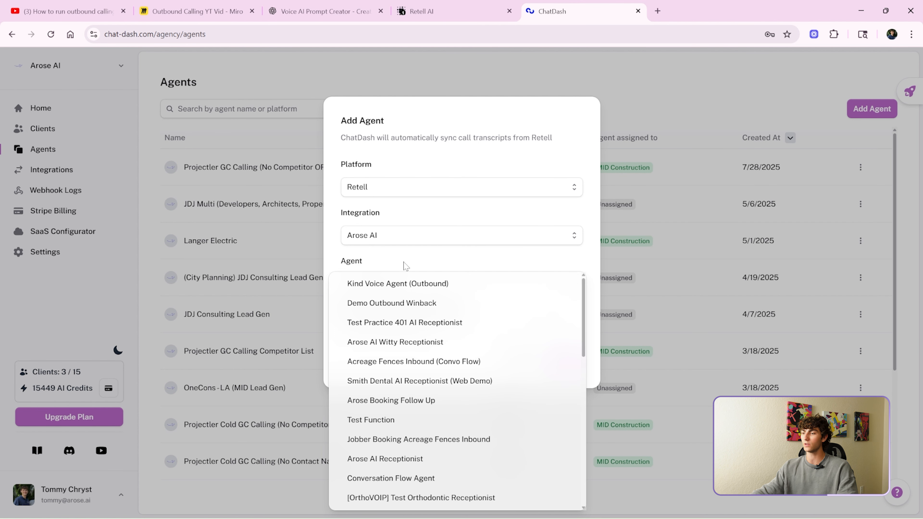
pyautogui.click(378, 72)
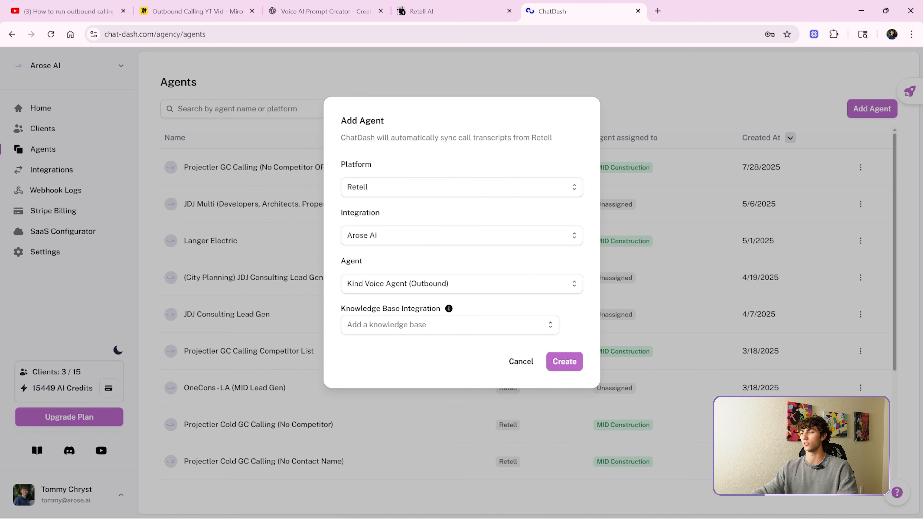
pyautogui.click(564, 363)
pyautogui.click(550, 299)
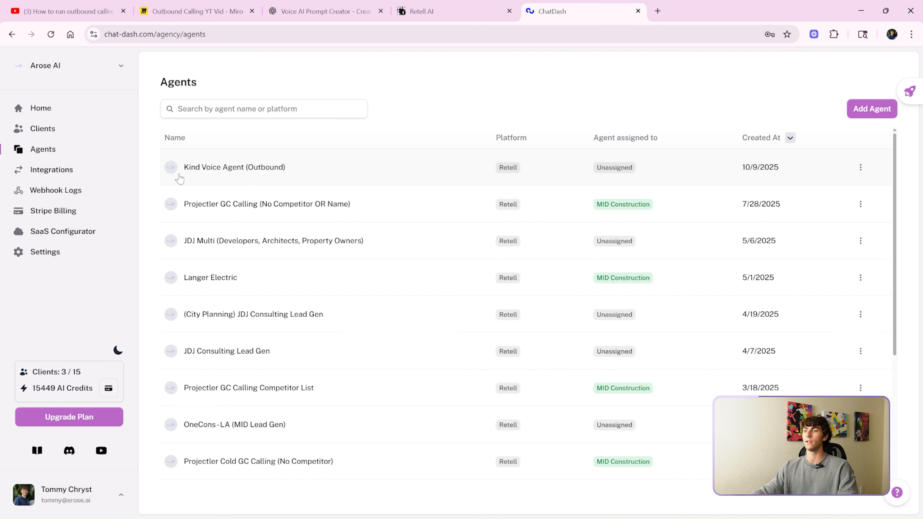
# Assign the Kind Voice Agent (Outbound) to Demo Client, finding it by searching for "Kind".
pyautogui.click(31, 107)
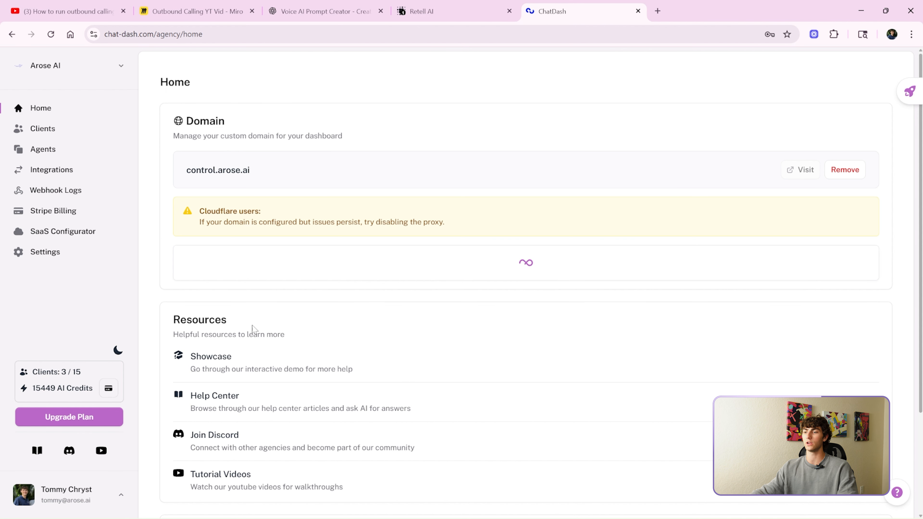
pyautogui.click(24, 125)
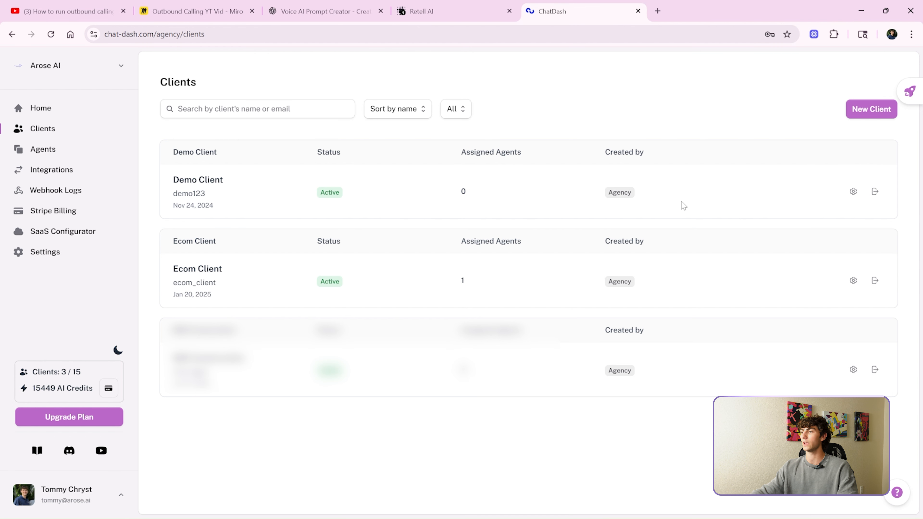
pyautogui.click(853, 191)
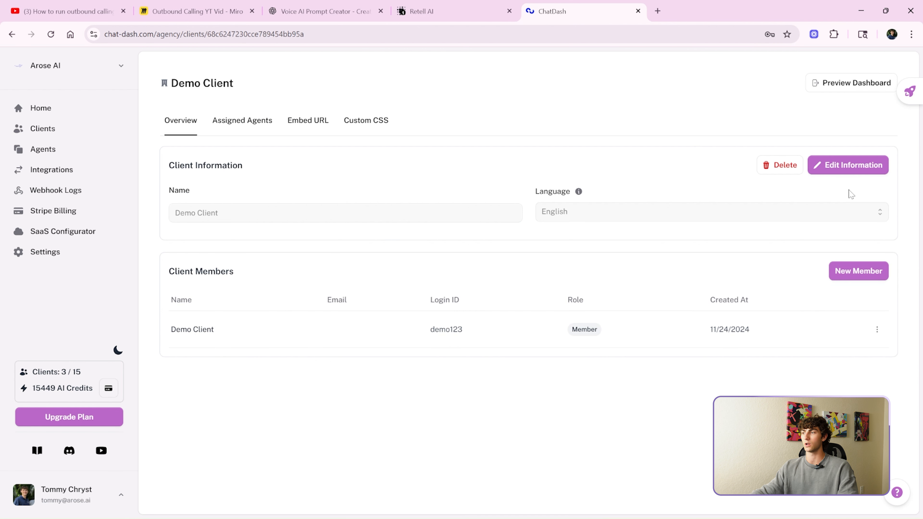
pyautogui.click(256, 123)
pyautogui.click(836, 164)
pyautogui.click(418, 164)
pyautogui.write('Kinf')
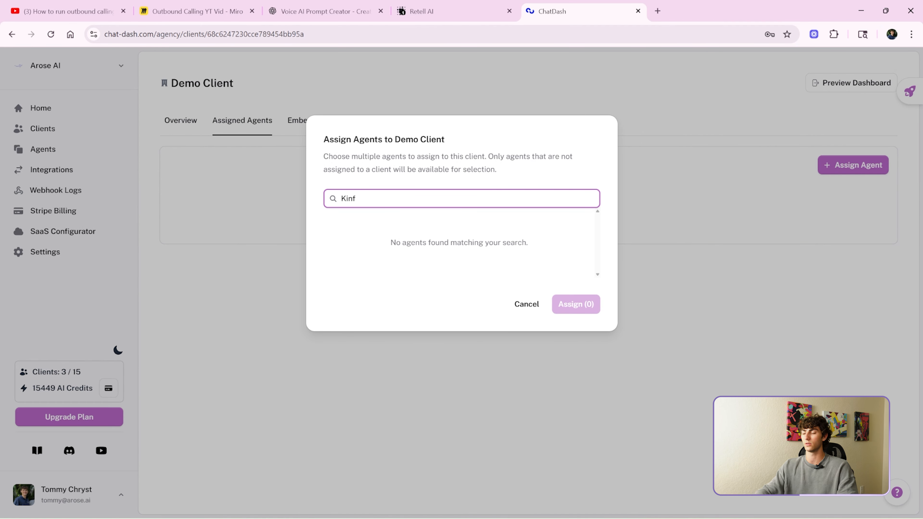
pyautogui.press('BackSpace')
pyautogui.write('d')
pyautogui.click(340, 225)
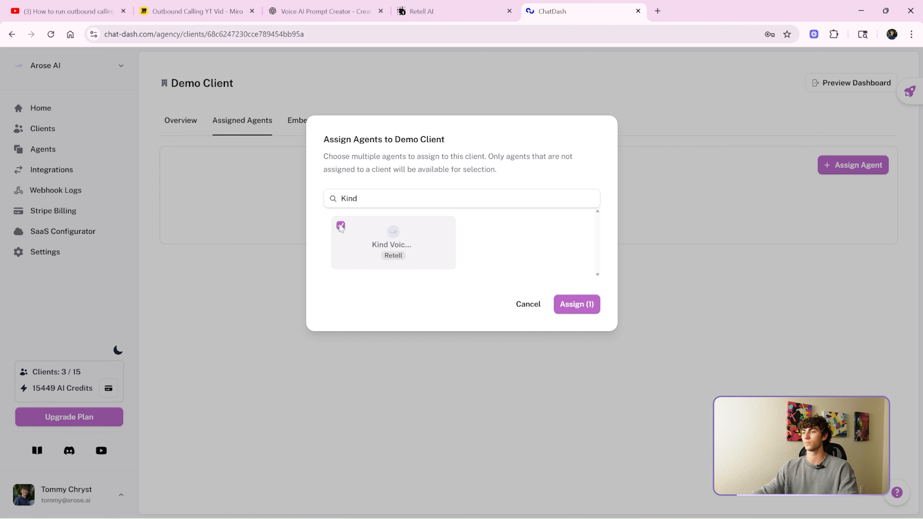
pyautogui.click(576, 304)
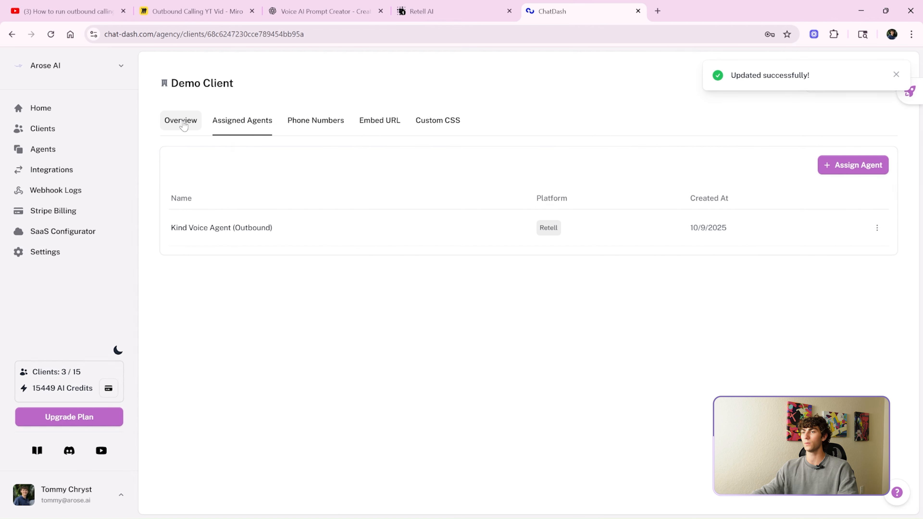
# Preview Demo Client's dashboard from the client list and show its campaigns.
pyautogui.click(180, 121)
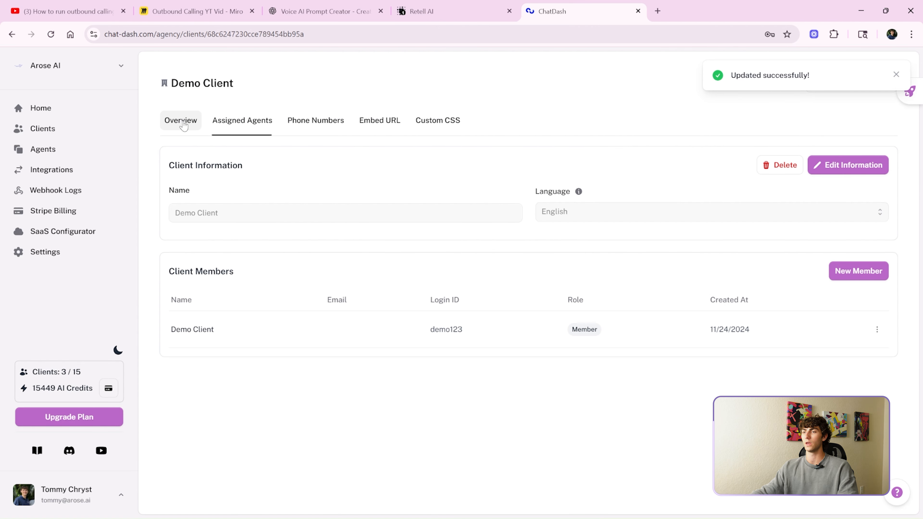
pyautogui.click(44, 128)
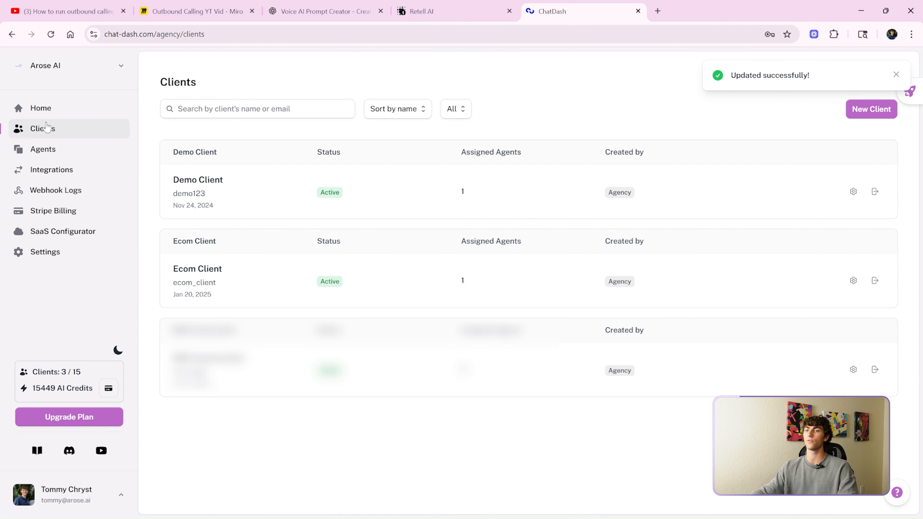
pyautogui.click(875, 192)
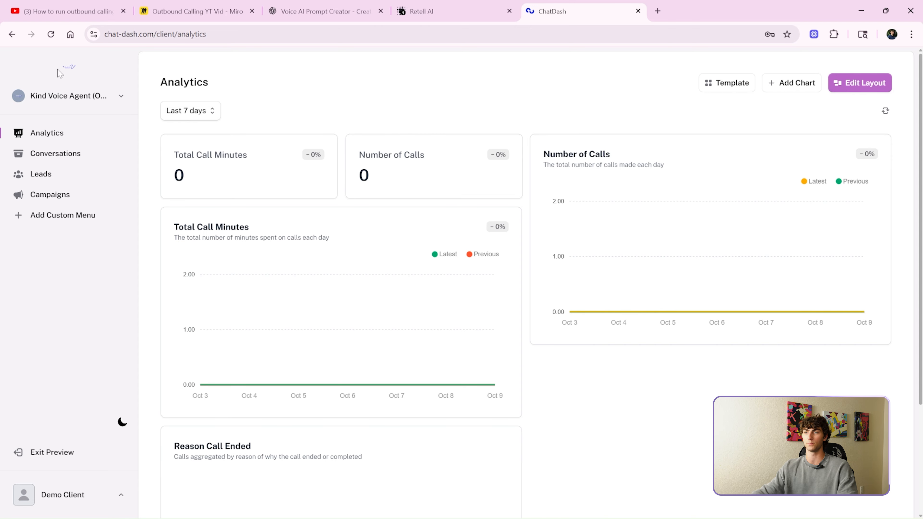
pyautogui.click(55, 194)
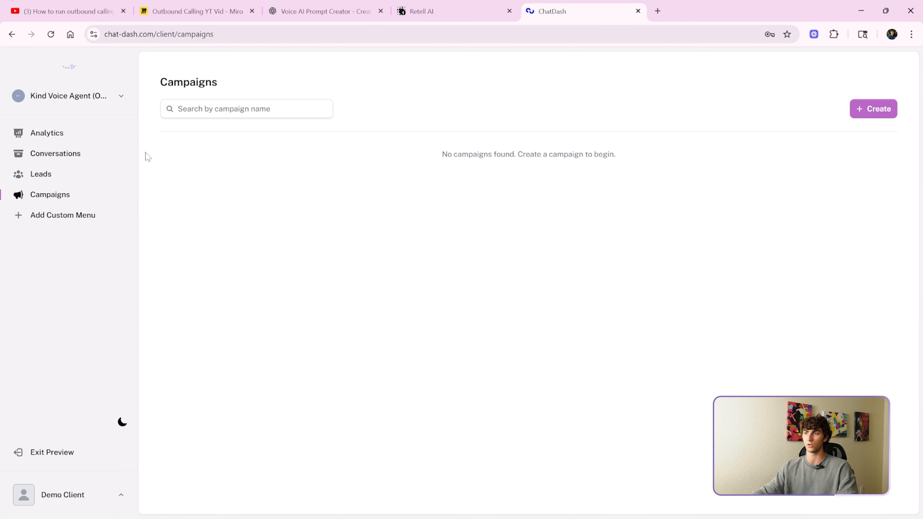
# Start a new campaign named Demo Campaign and look over its lead, phone number and calling schedule settings.
pyautogui.click(878, 105)
pyautogui.moveTo(93, 145); pyautogui.dragTo(1, 140)
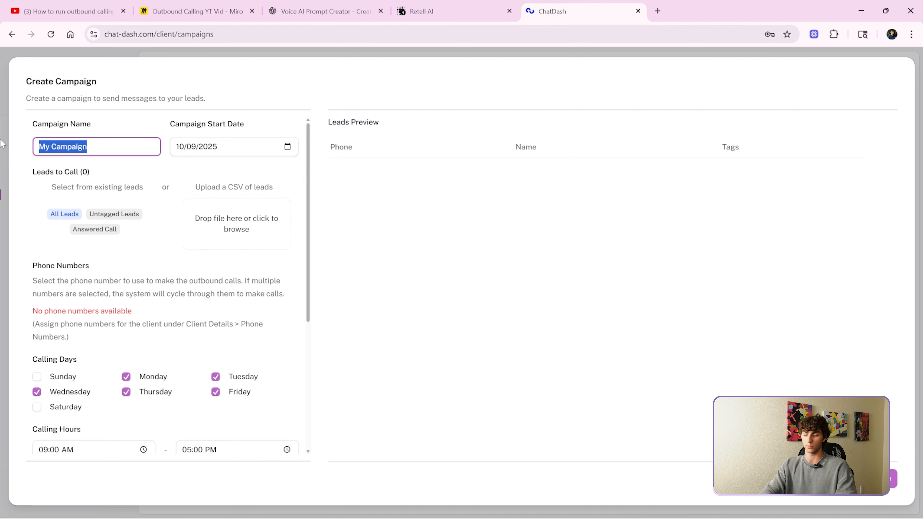
pyautogui.write('Demo Cam')
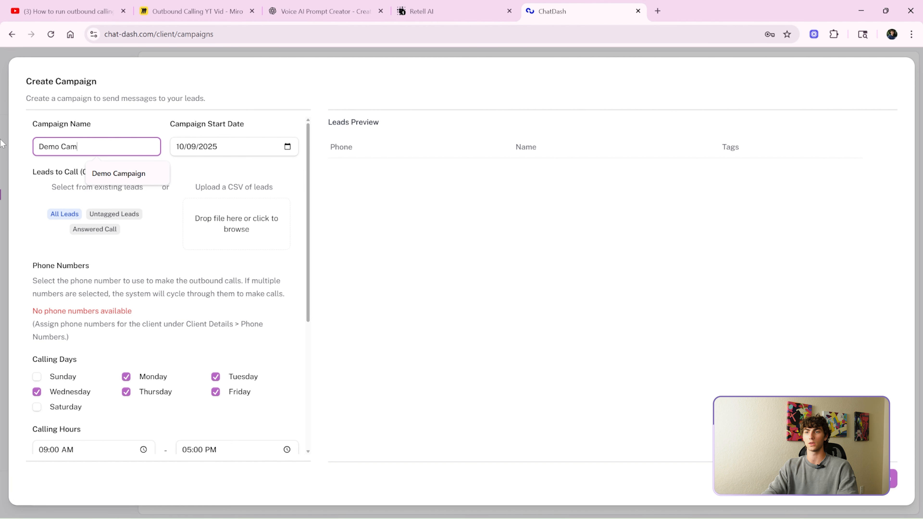
pyautogui.write('paign')
pyautogui.click(149, 173)
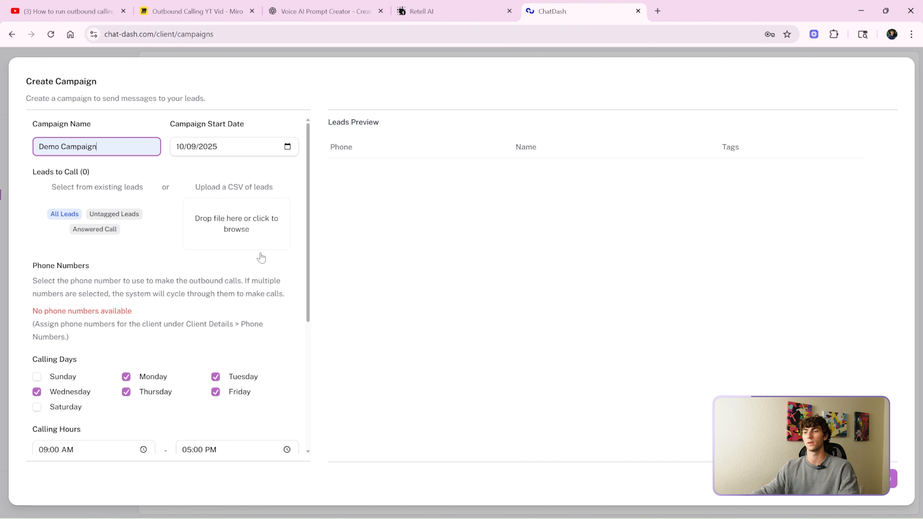
pyautogui.click(229, 176)
pyautogui.scroll(-5, 241, 313)
pyautogui.scroll(5, 243, 315)
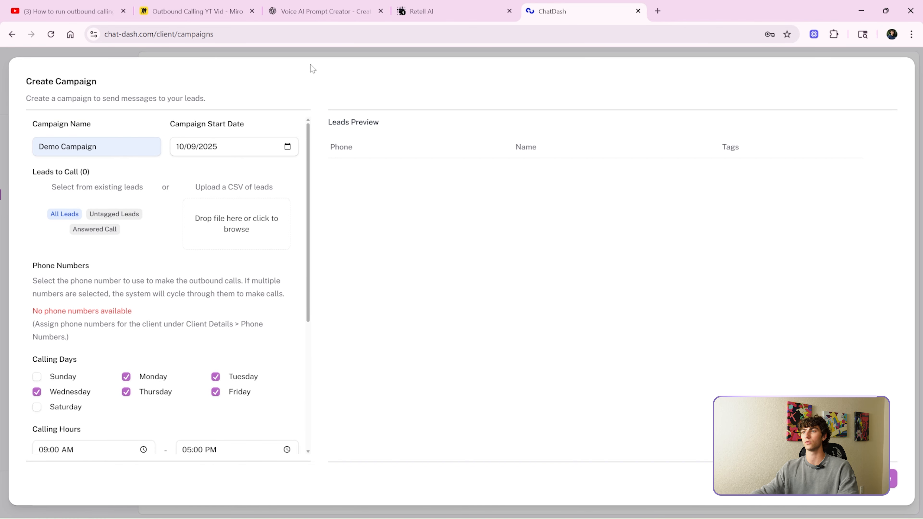
# Switch to Retell AI and look through the outbound call agent options for the first phone number, leaving the assignment as is.
pyautogui.click(441, 12)
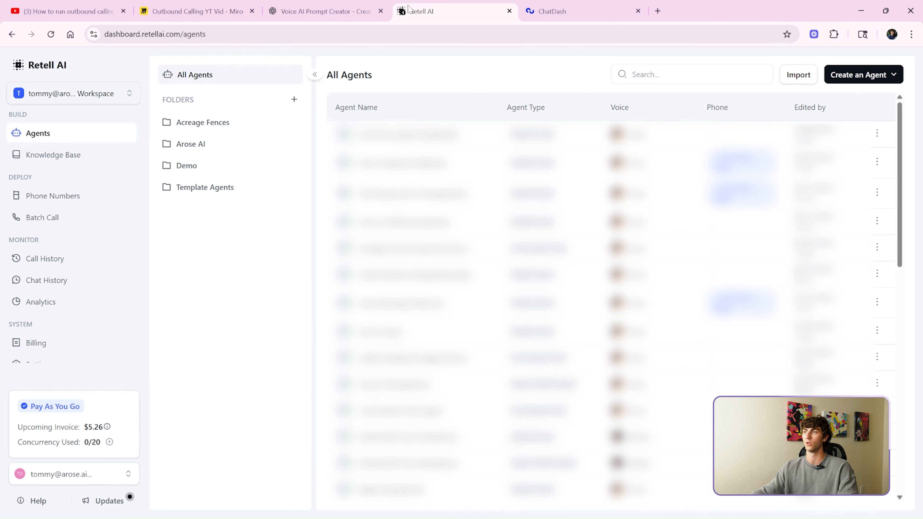
pyautogui.click(54, 198)
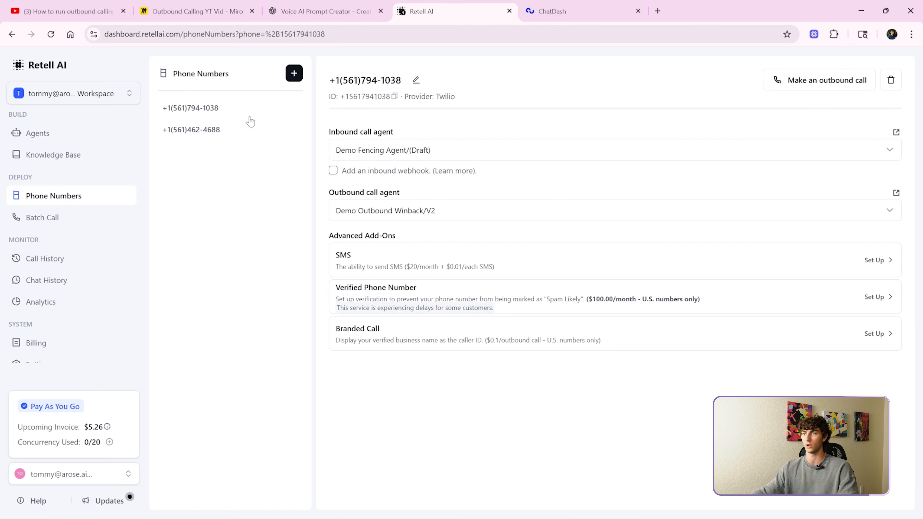
pyautogui.click(397, 212)
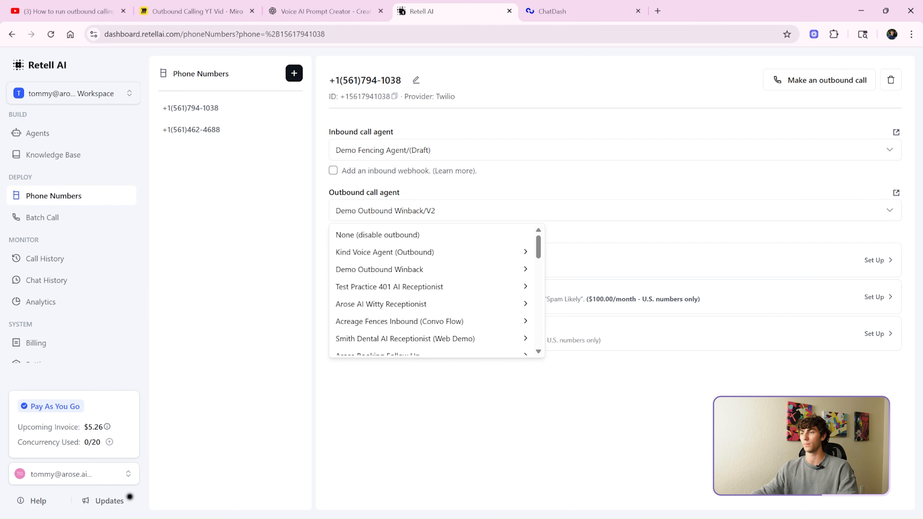
pyautogui.click(790, 185)
# Switch back to ChatDash and assign both phone numbers from the Arose AI Retell integration to Demo Client, saving the changes.
pyautogui.hotkey('ctrl', 'Tab')
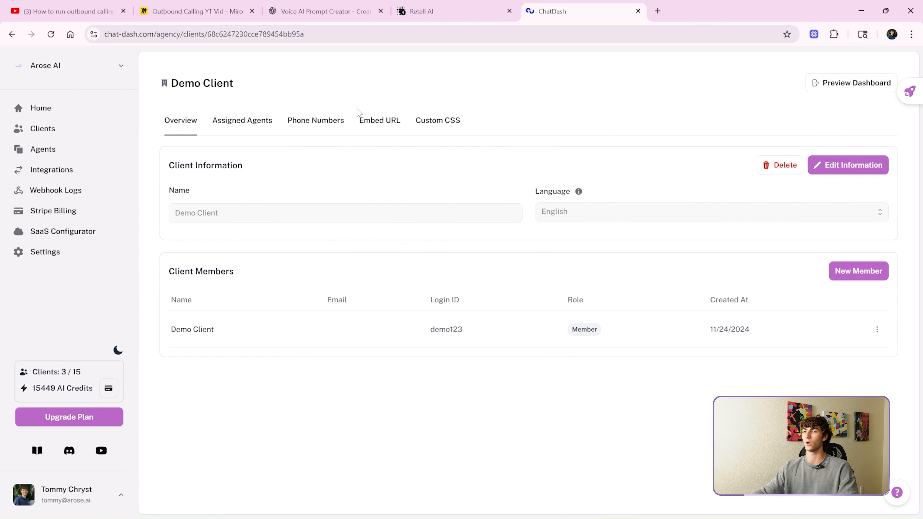
pyautogui.click(320, 124)
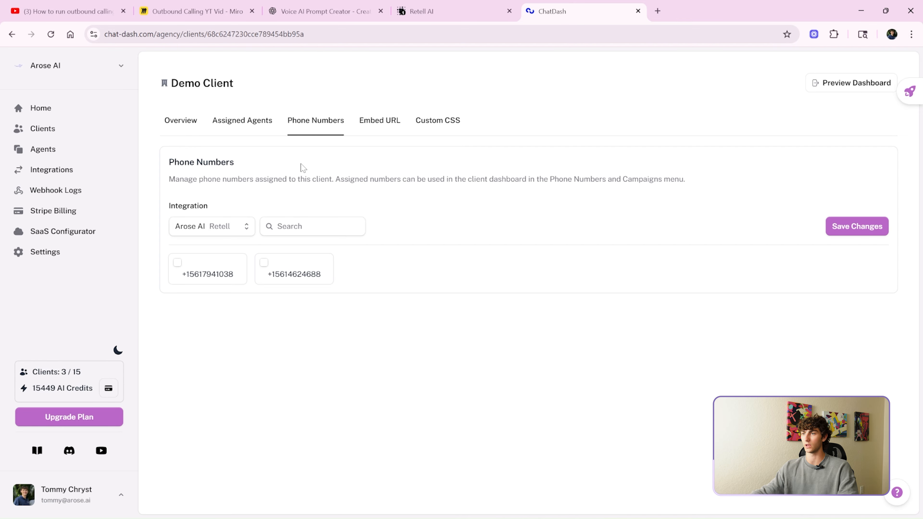
pyautogui.click(178, 262)
pyautogui.click(263, 262)
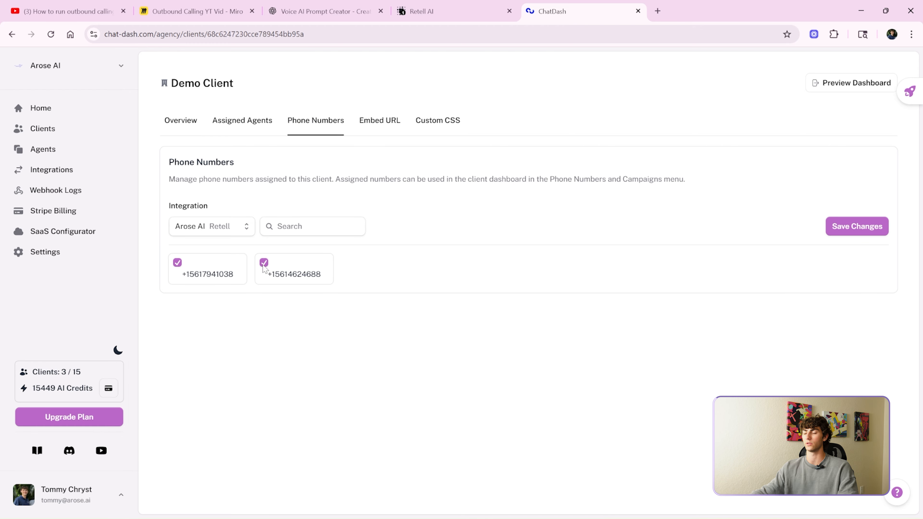
pyautogui.click(862, 232)
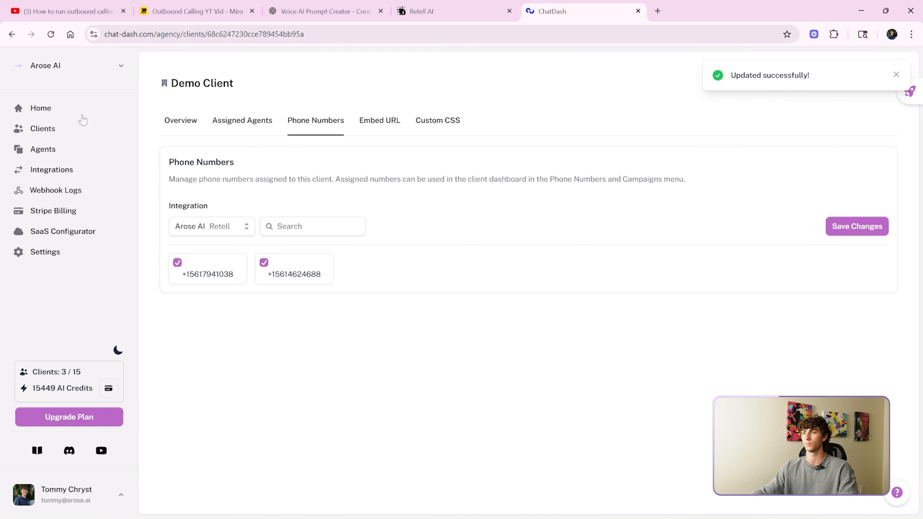
# Preview Demo Client's dashboard from the client list and start a new campaign.
pyautogui.click(46, 106)
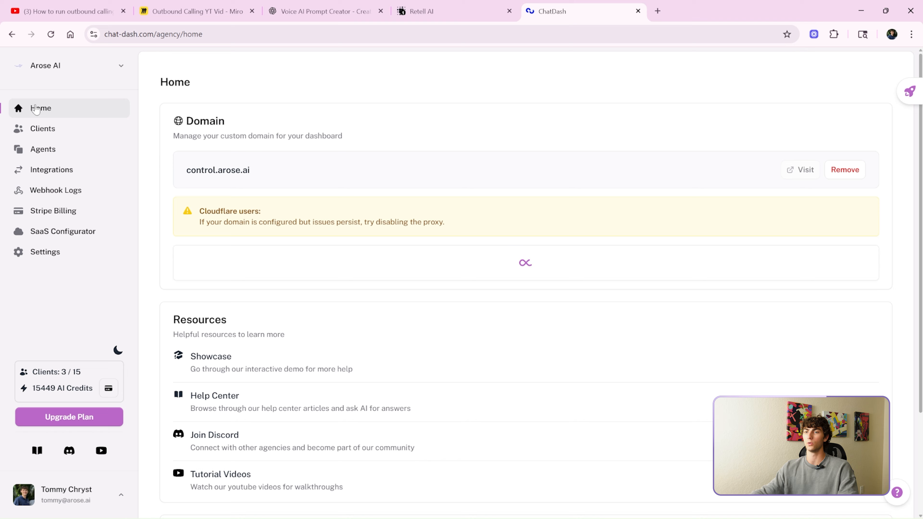
pyautogui.click(42, 128)
pyautogui.click(874, 197)
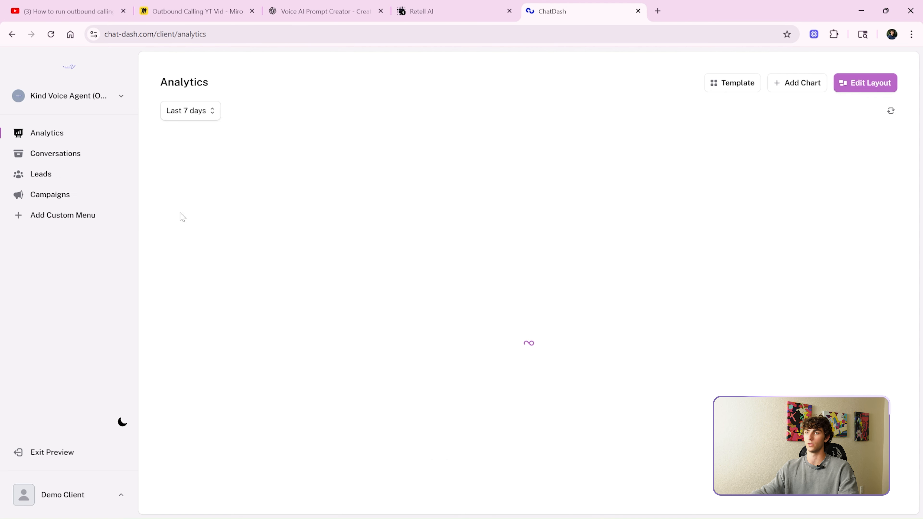
pyautogui.click(97, 194)
pyautogui.click(872, 110)
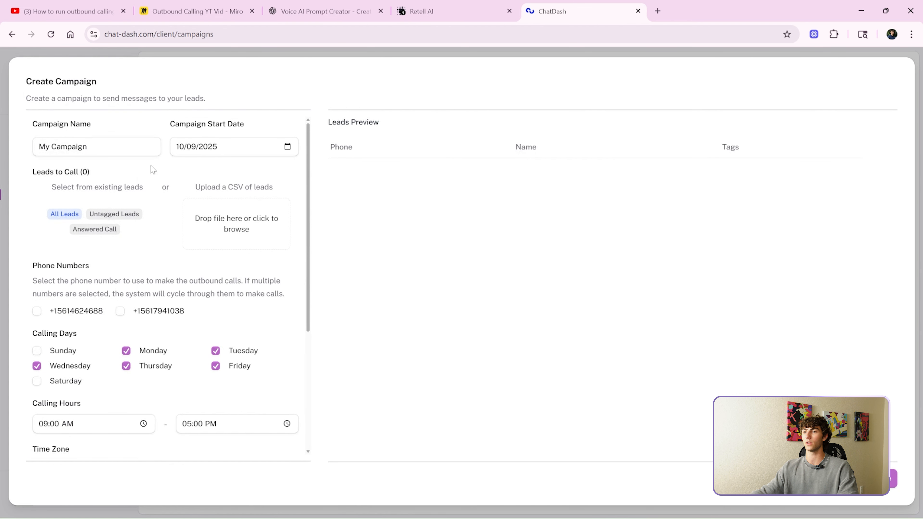
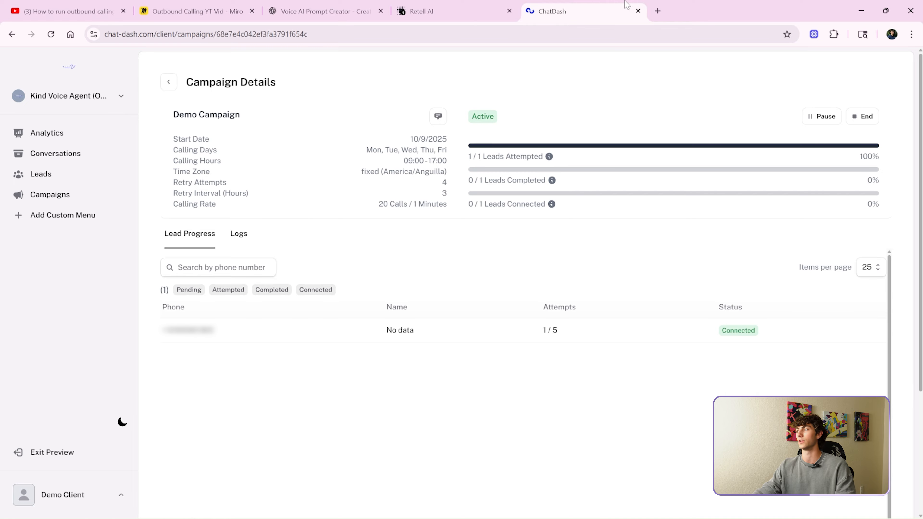
# Open the Arose AI call booking page at arose.ai/booking in a new browser tab.
pyautogui.click(658, 11)
pyautogui.write('ar')
pyautogui.press('Return')
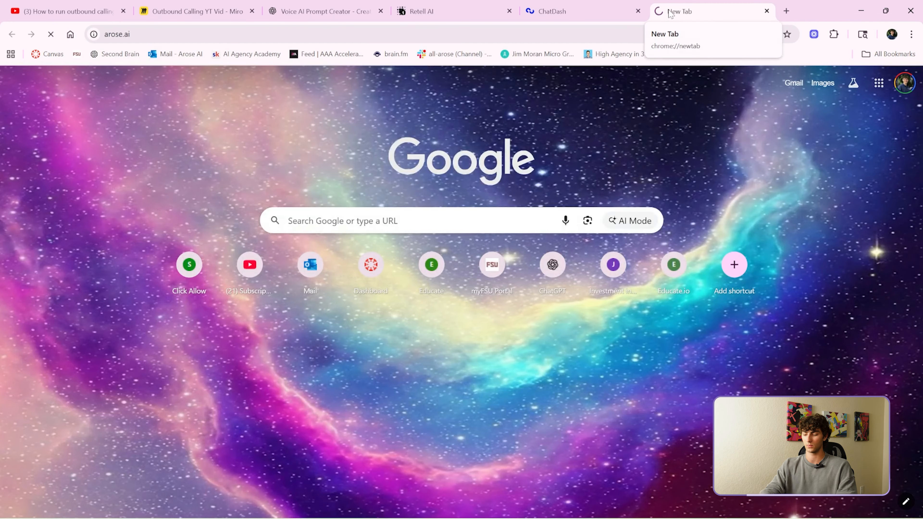
pyautogui.write('/boo')
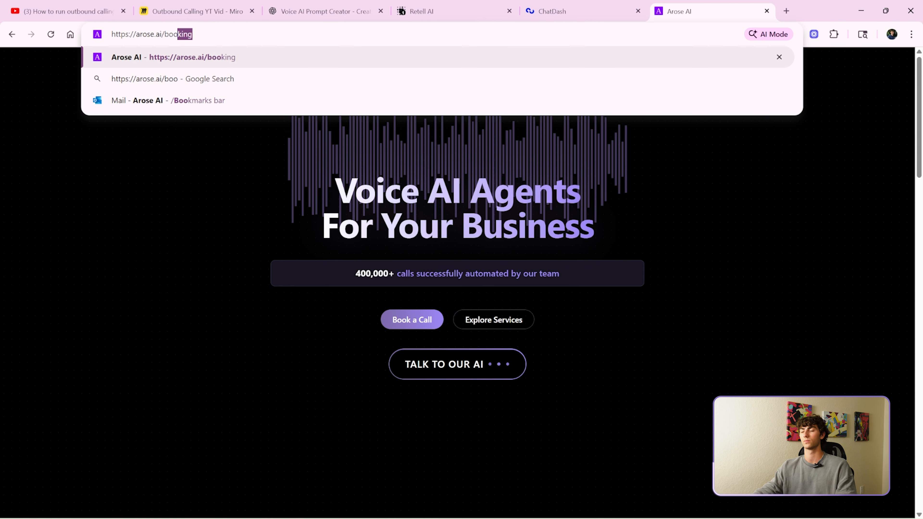
pyautogui.press('Return')
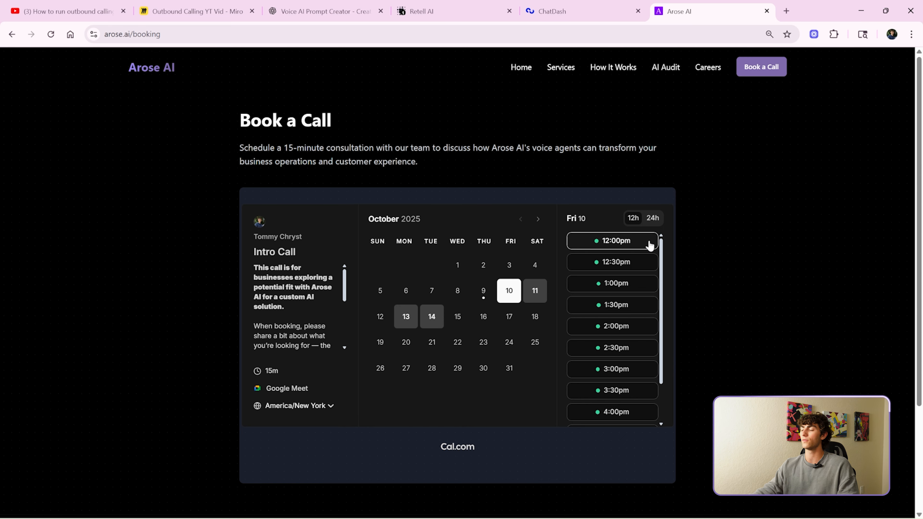
# Book the Intro Call for Friday, October 10 at 12:00pm with the autofilled phone number and "test" as the meeting topic.
pyautogui.click(649, 245)
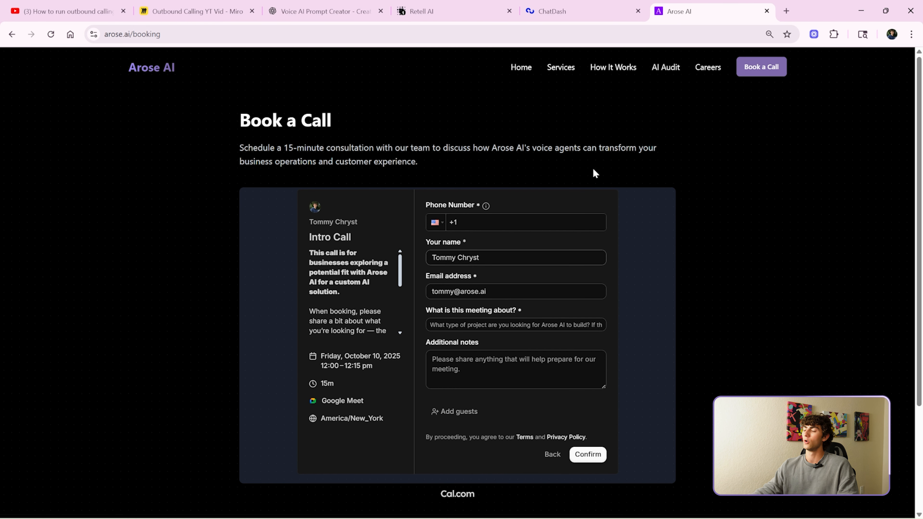
pyautogui.click(455, 325)
pyautogui.write('test')
pyautogui.press('Tab')
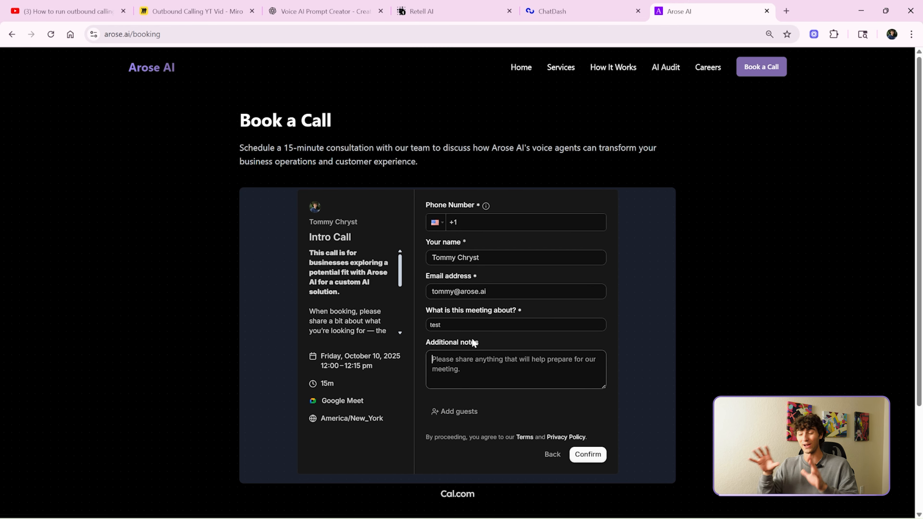
pyautogui.click(497, 221)
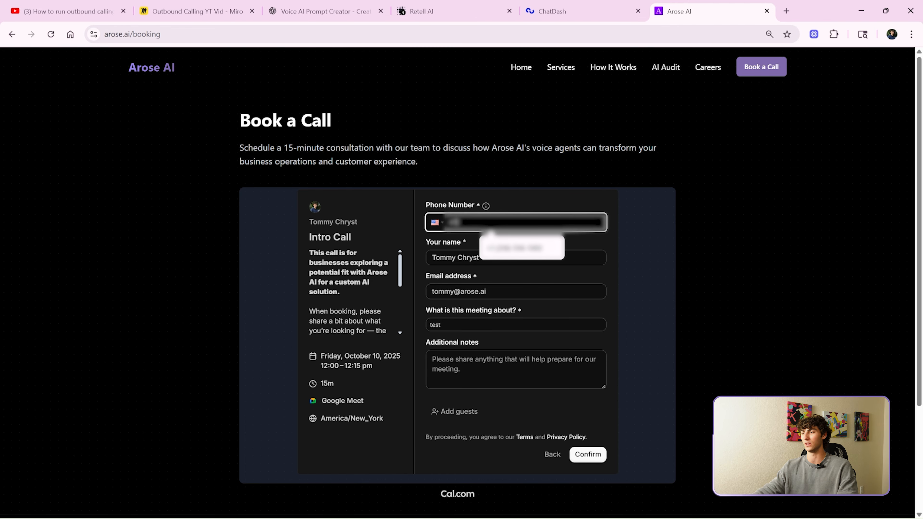
pyautogui.click(521, 247)
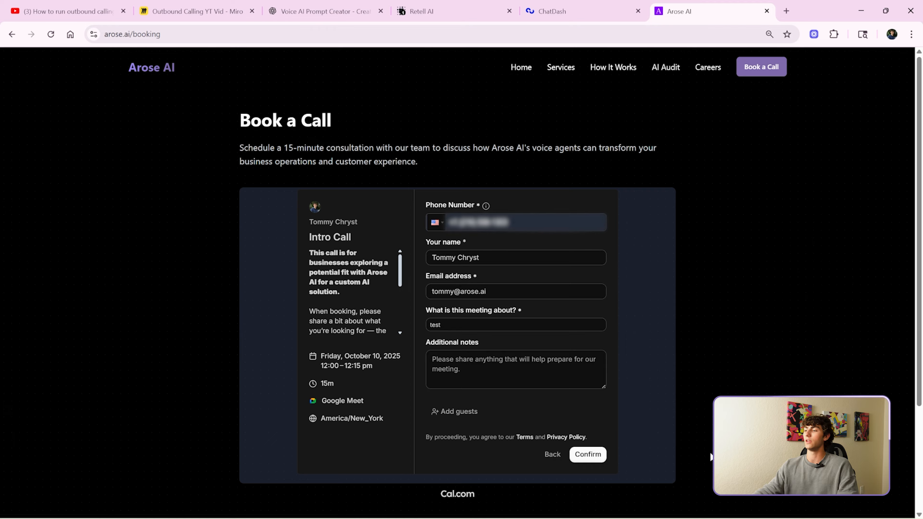
pyautogui.click(579, 450)
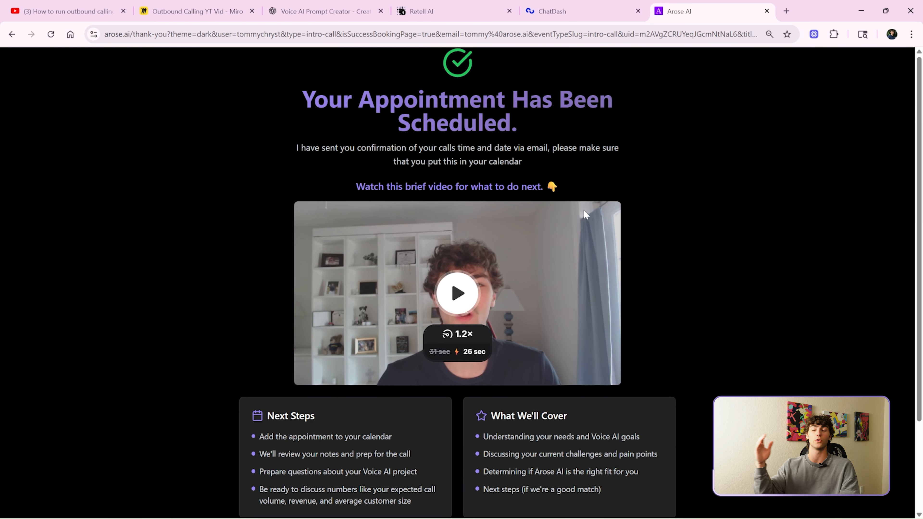
pyautogui.scroll(-3, 280, 316)
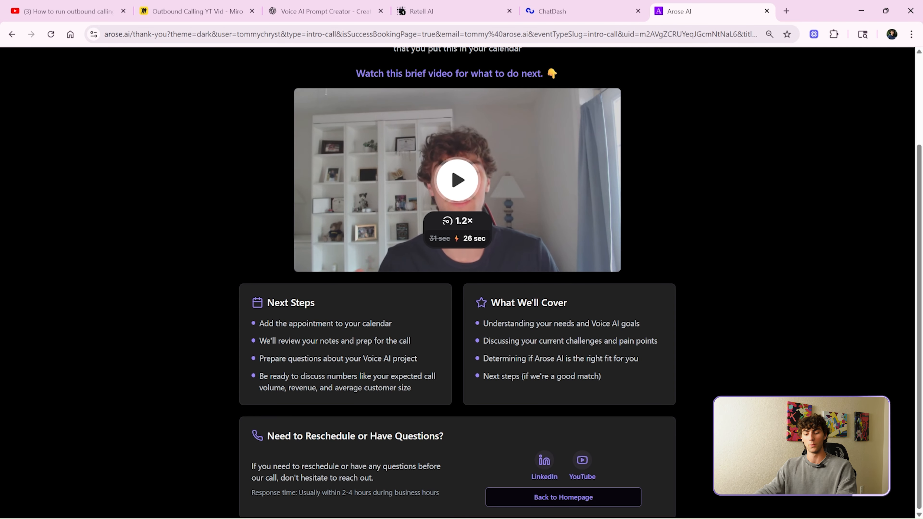
# Open Make in a new browser tab and examine the webhook, JSON and Make Call modules of the Demo Gym Outbound scenario.
pyautogui.click(786, 11)
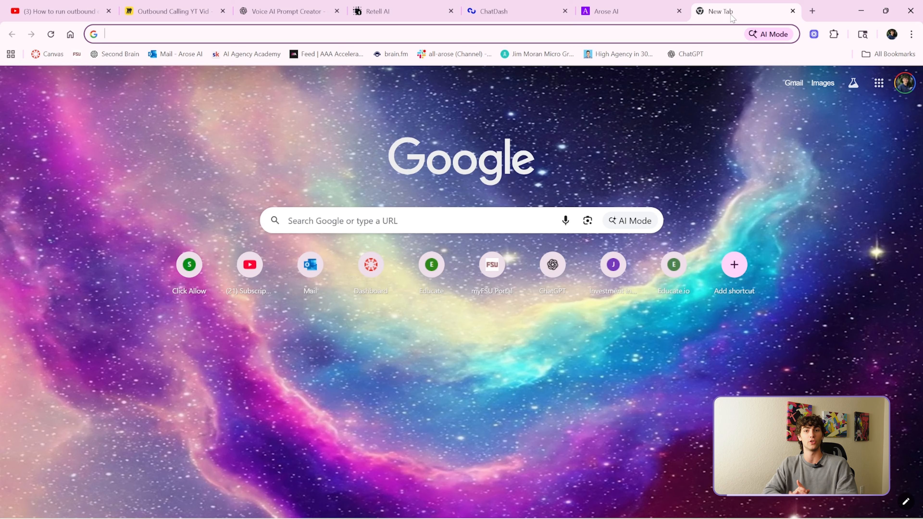
pyautogui.write('make')
pyautogui.press('Return')
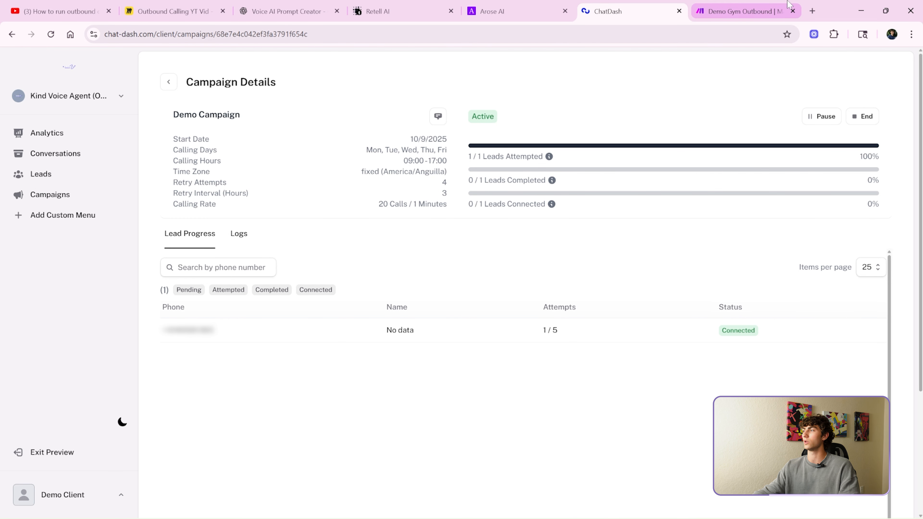
pyautogui.click(774, 10)
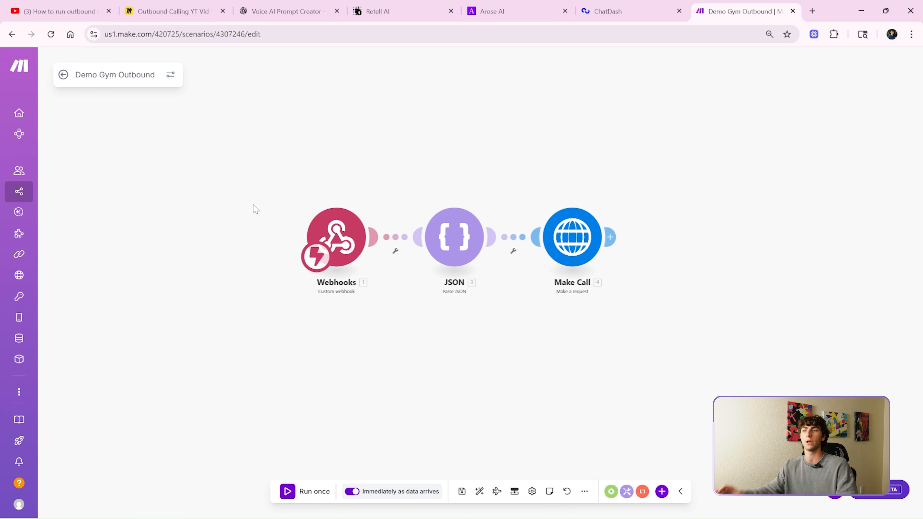
pyautogui.scroll(3, 376, 213)
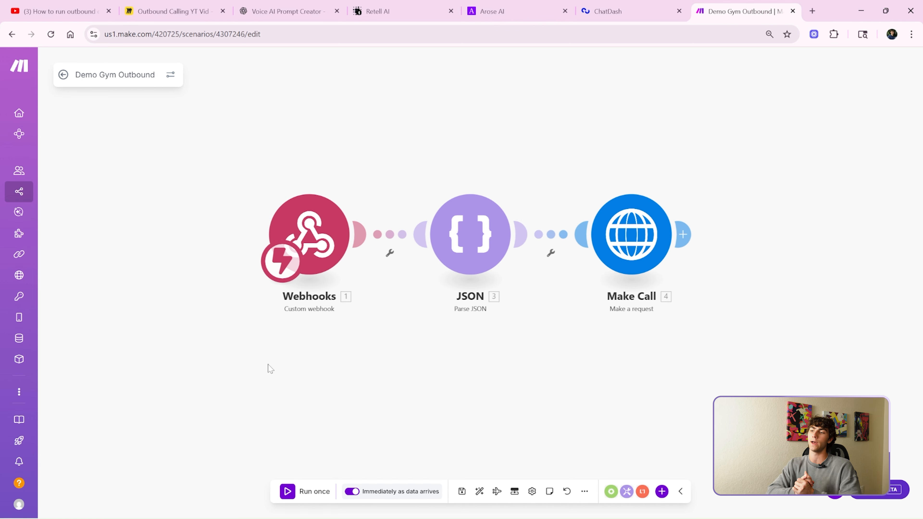
pyautogui.click(470, 269)
pyautogui.click(306, 349)
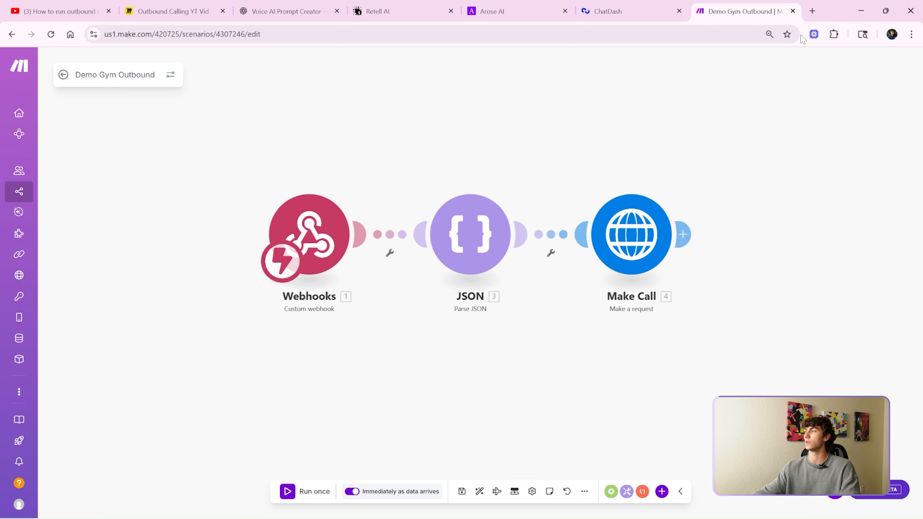
# Open Lovable in a new browser tab and view the freshfit-winback-landing project's published page.
pyautogui.click(813, 10)
pyautogui.write('lovab')
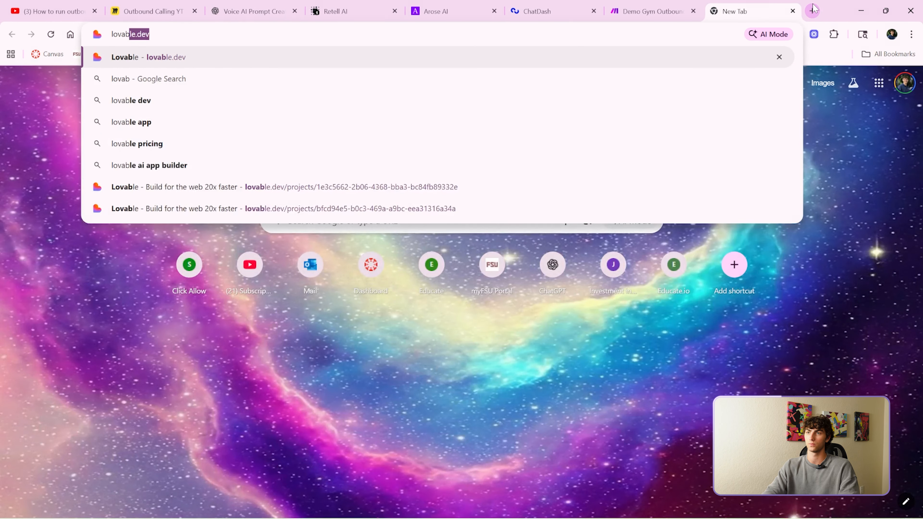
pyautogui.press('Return')
pyautogui.scroll(-5, 192, 254)
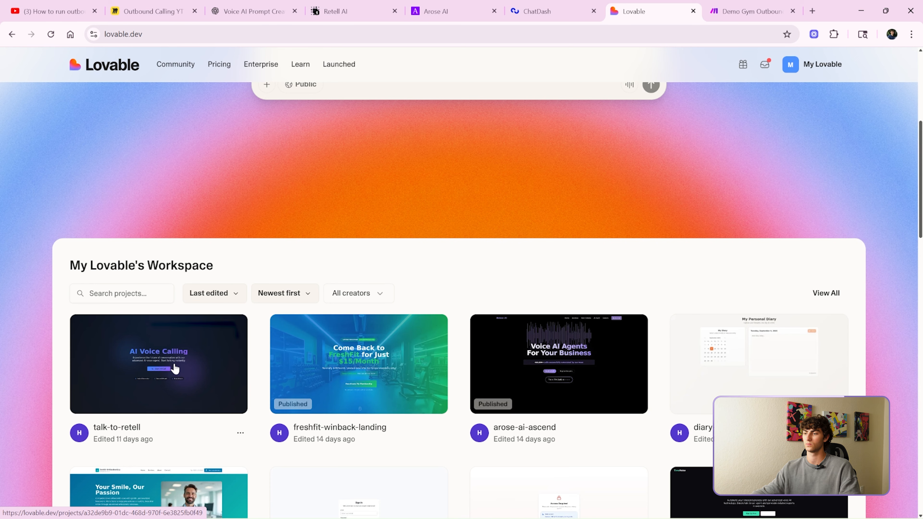
pyautogui.click(387, 372)
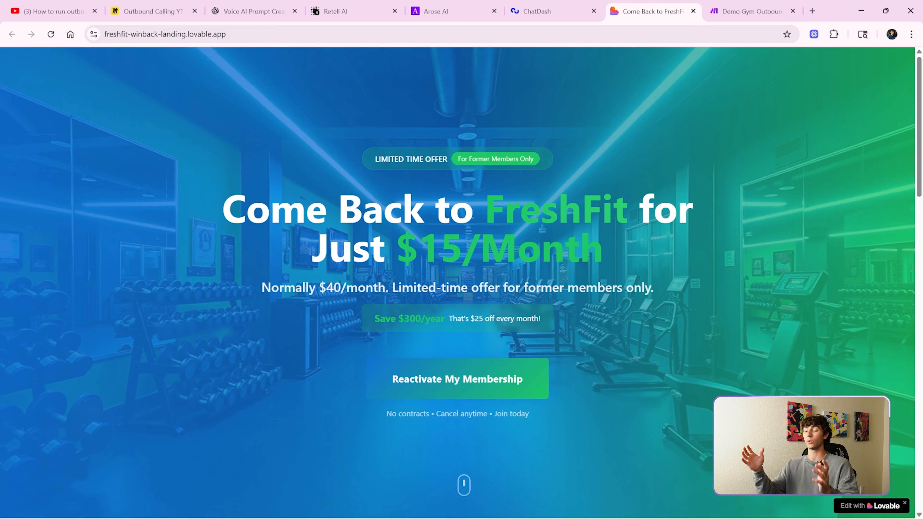
# Compare the Make scenario with the FreshFit landing page and examine the membership reactivation form's fields.
pyautogui.click(750, 10)
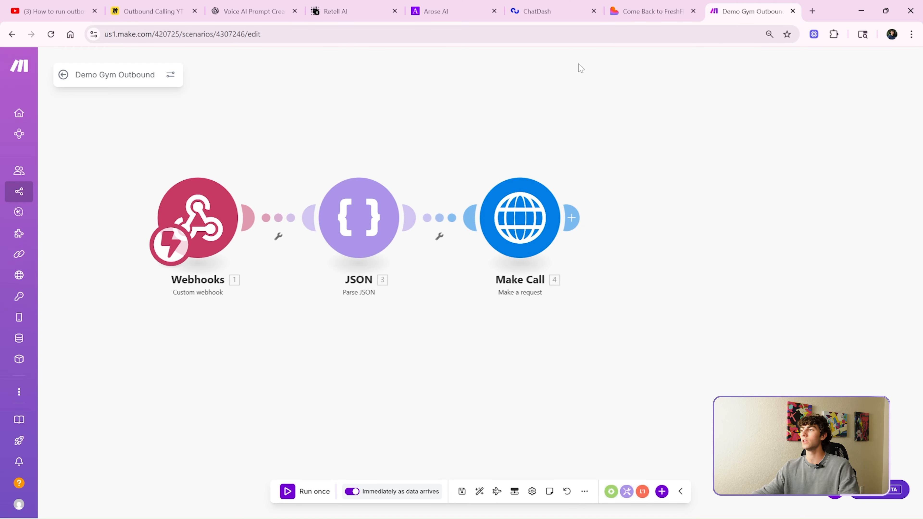
pyautogui.click(651, 10)
pyautogui.scroll(-5, 591, 301)
pyautogui.scroll(-10, 591, 301)
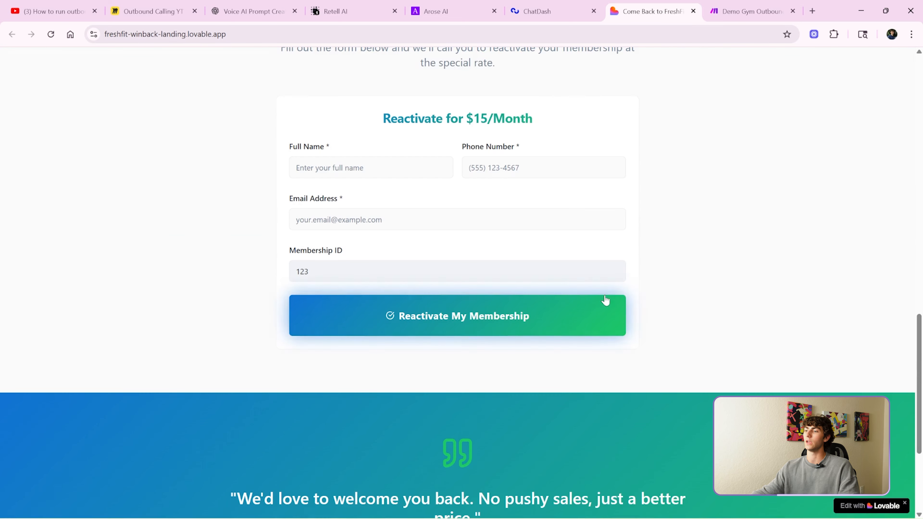
pyautogui.scroll(3, 606, 303)
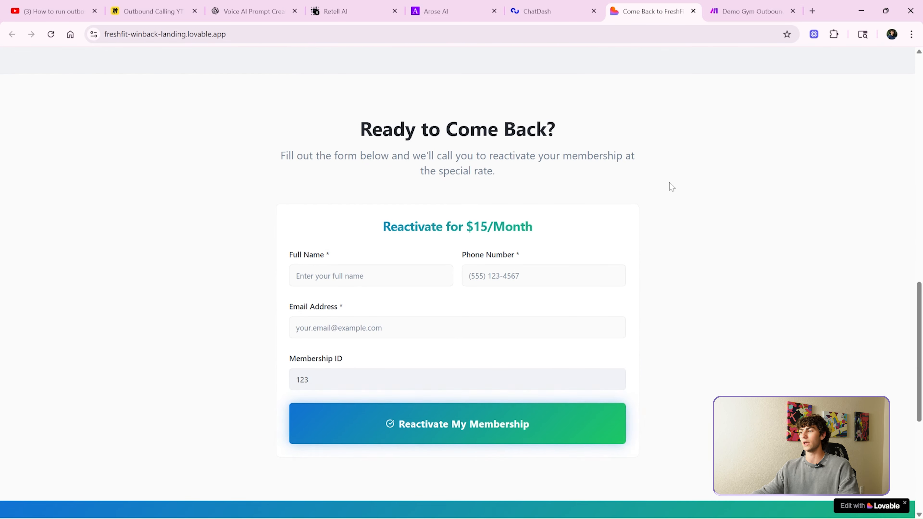
# Switch to Make and open the Make Call module's settings to examine its URL, headers and request content.
pyautogui.click(730, 5)
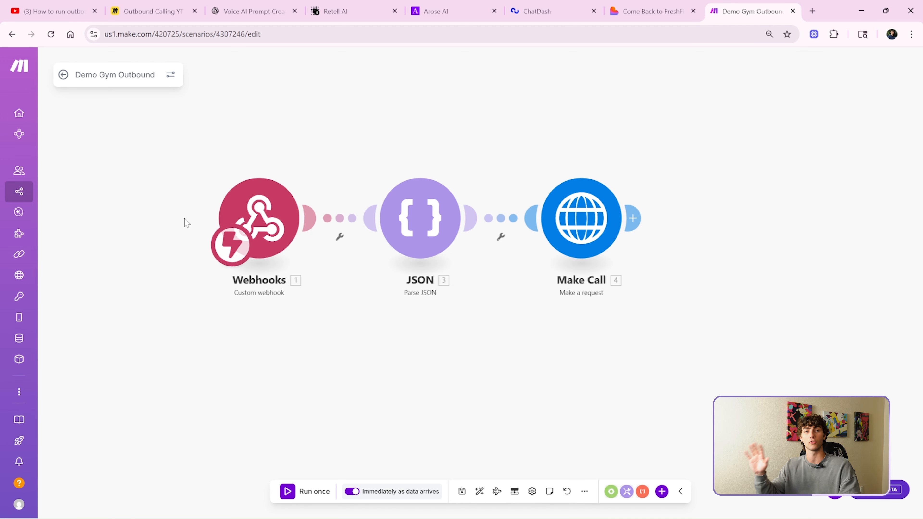
pyautogui.click(578, 205)
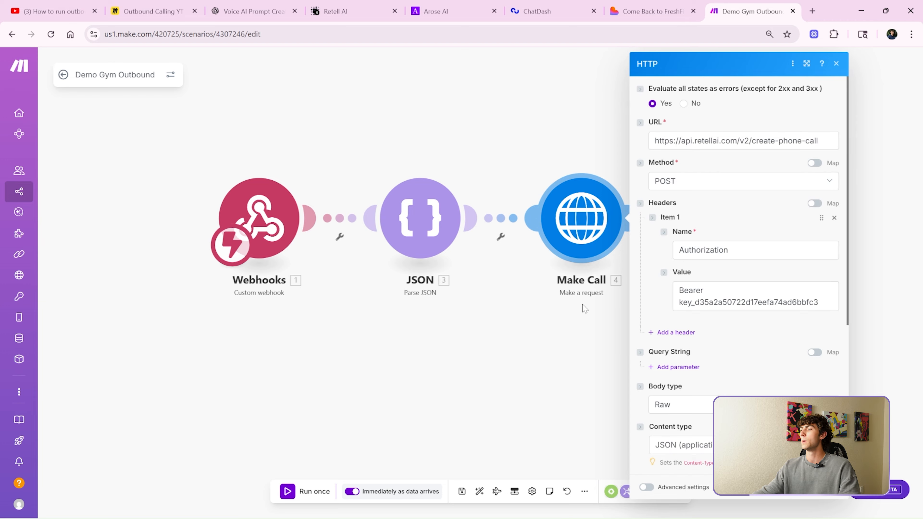
pyautogui.scroll(-4, 716, 177)
pyautogui.scroll(-3, 716, 177)
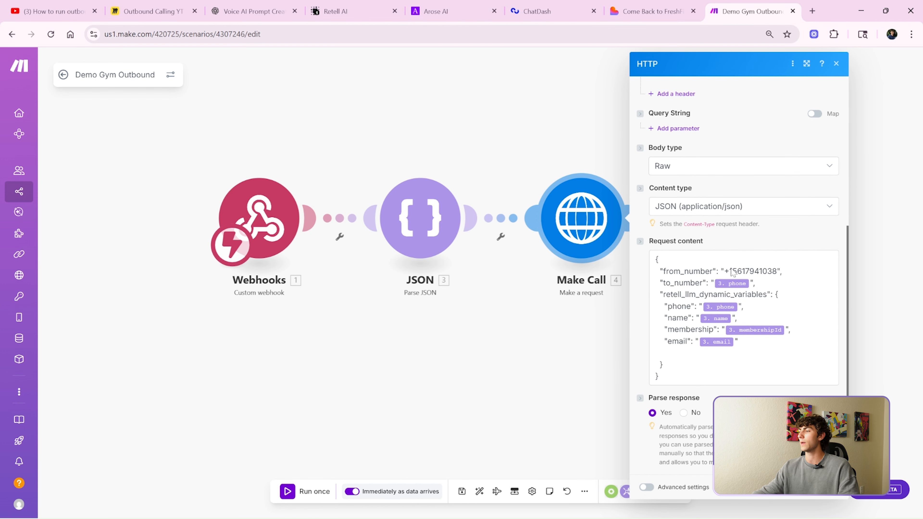
# Highlight the from_number value, the to_number mapping and the retell_llm_dynamic_variables block in the Make Call request content.
pyautogui.moveTo(730, 272); pyautogui.dragTo(772, 272)
pyautogui.click(773, 271)
pyautogui.moveTo(712, 283); pyautogui.dragTo(750, 283)
pyautogui.moveTo(740, 352); pyautogui.dragTo(677, 295)
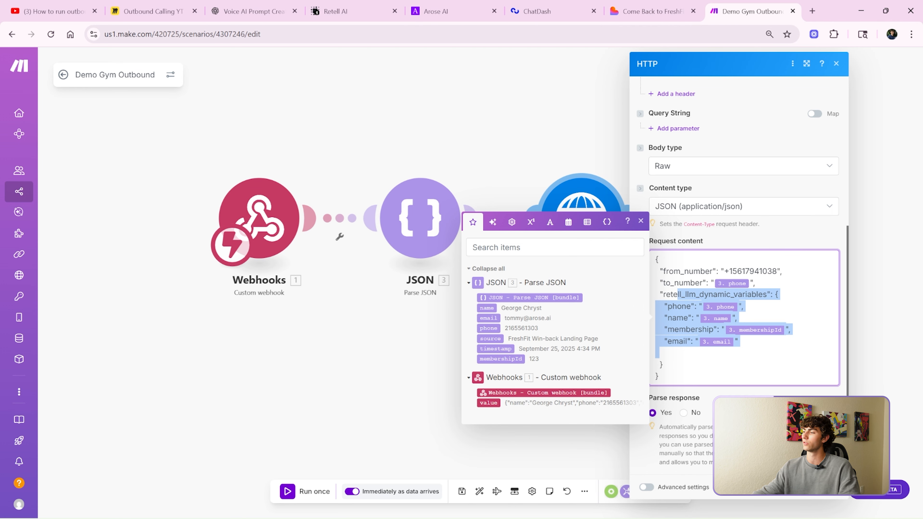
# Close the Make Call module's settings to save the Demo Gym Outbound scenario, and switch back to the FreshFit landing page.
pyautogui.click(662, 307)
pyautogui.click(683, 318)
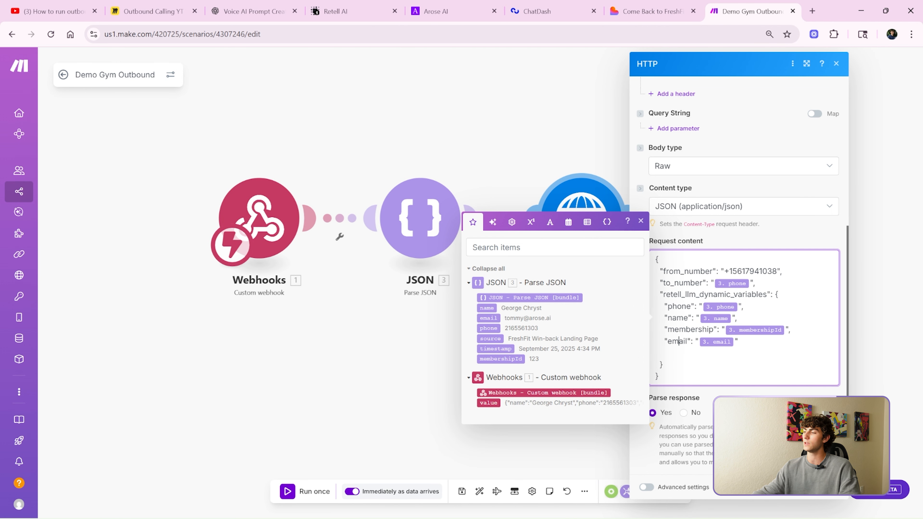
pyautogui.click(830, 499)
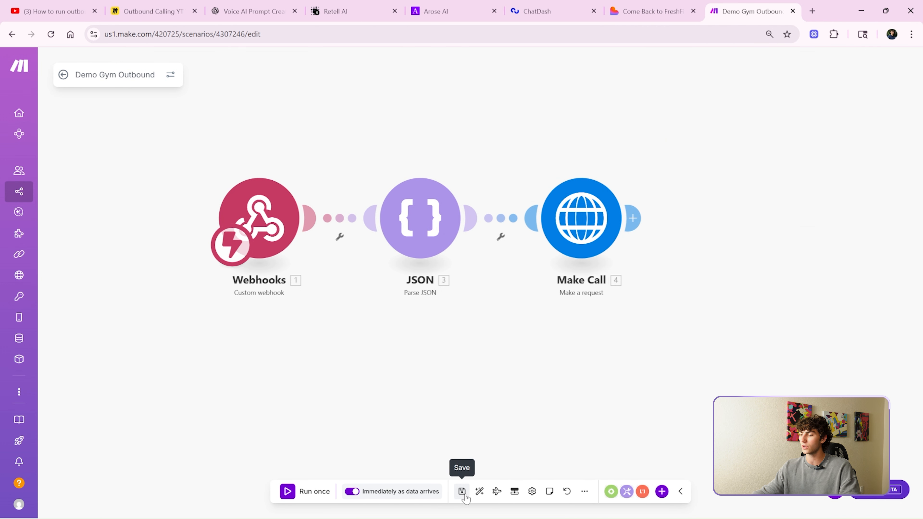
pyautogui.click(462, 491)
pyautogui.click(659, 5)
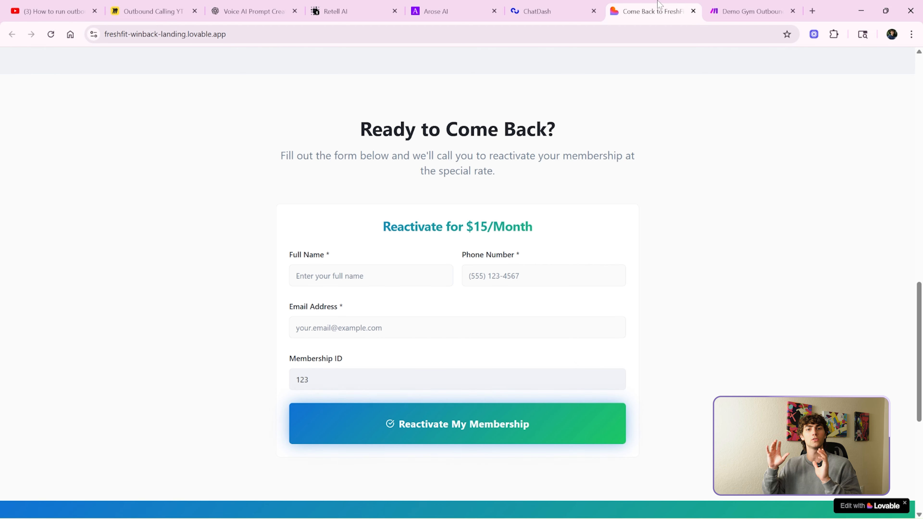
# Open the Applied AI Academy community on Skool in a new browser tab and go to the Youtube Resources course in its classroom.
pyautogui.hotkey('ctrl', 't')
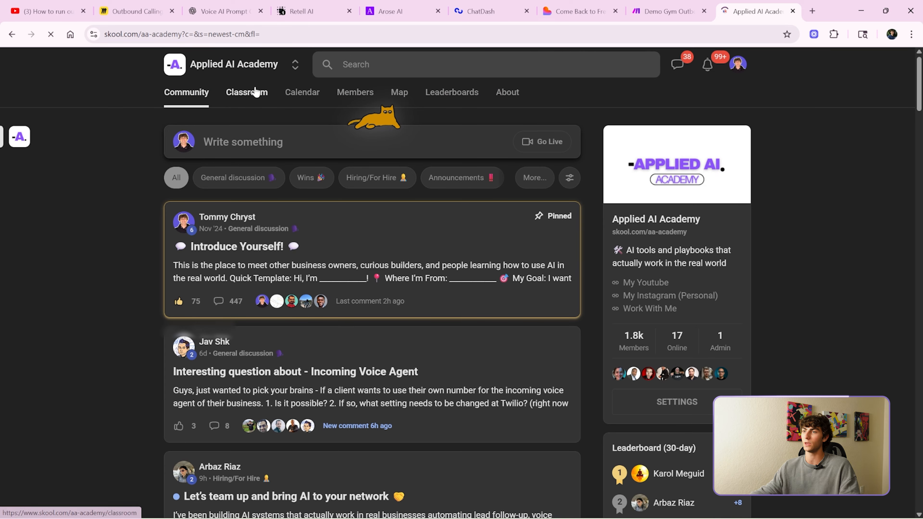
pyautogui.click(248, 92)
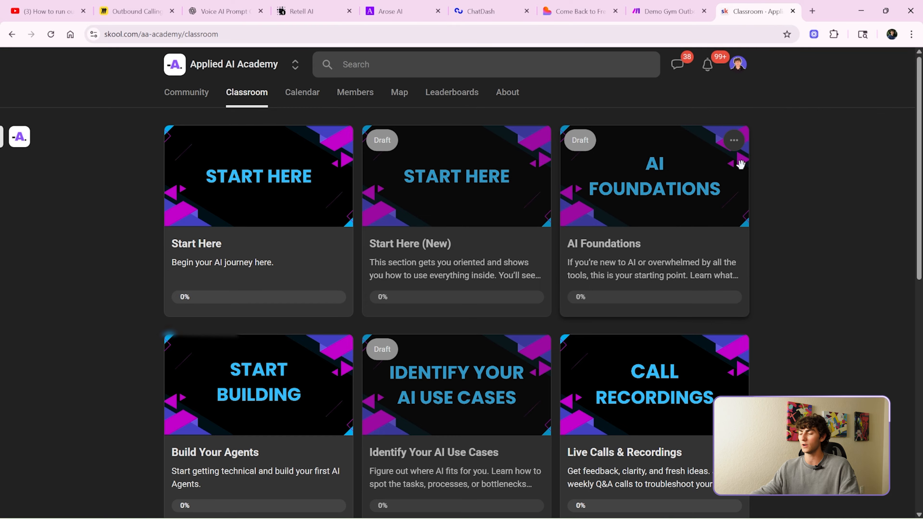
pyautogui.scroll(-1, 828, 165)
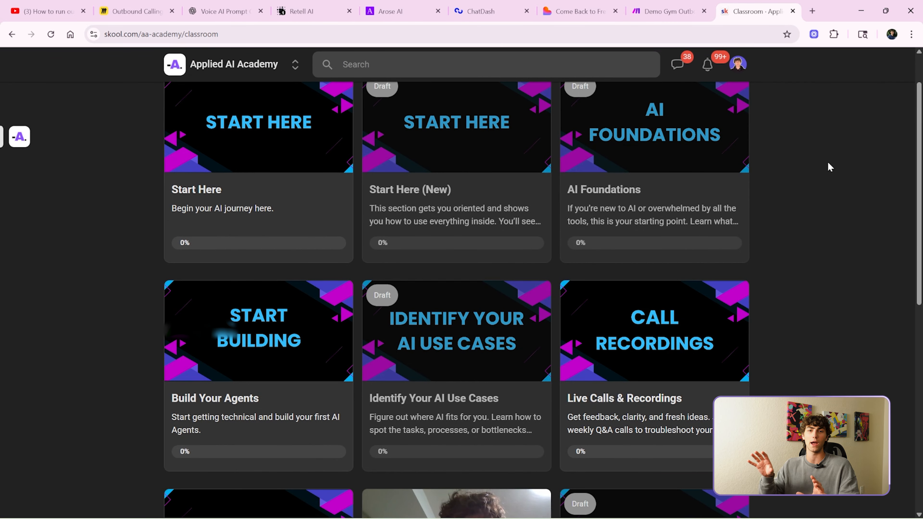
pyautogui.scroll(-5, 768, 200)
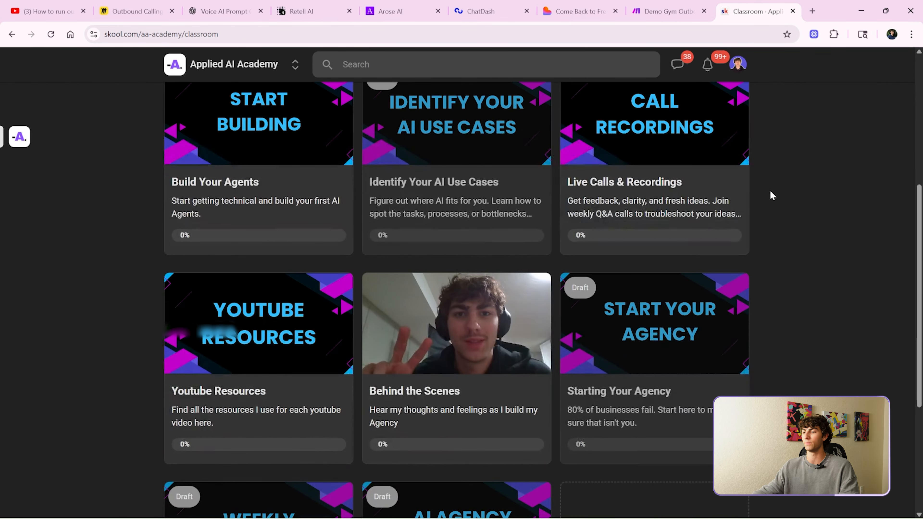
pyautogui.click(325, 331)
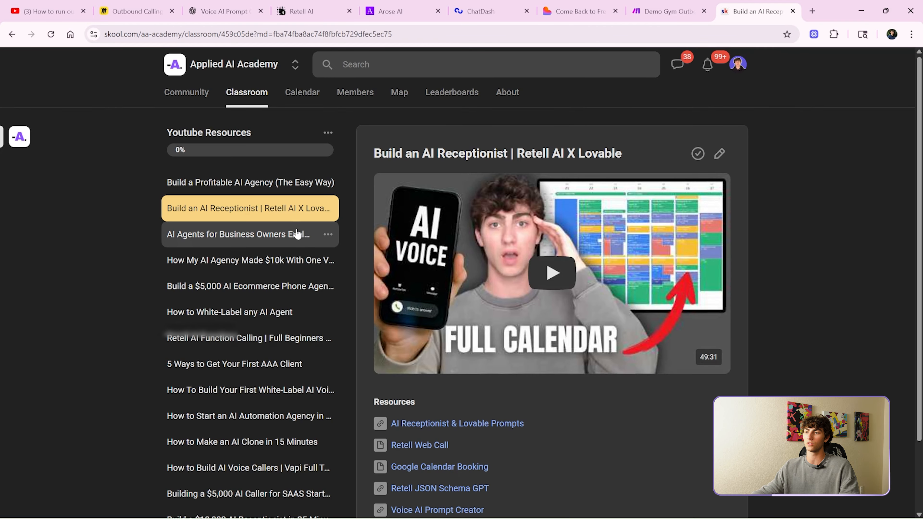
# Open the lesson "Build a Profitable AI Agency (The Easy Way)" in Youtube Resources and highlight its list of resources.
pyautogui.scroll(-3, 285, 254)
pyautogui.scroll(3, 283, 435)
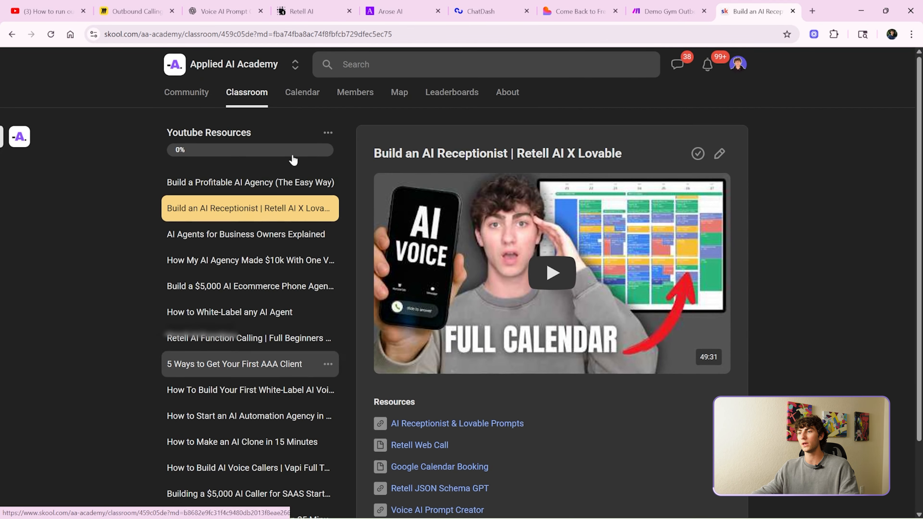
pyautogui.click(137, 183)
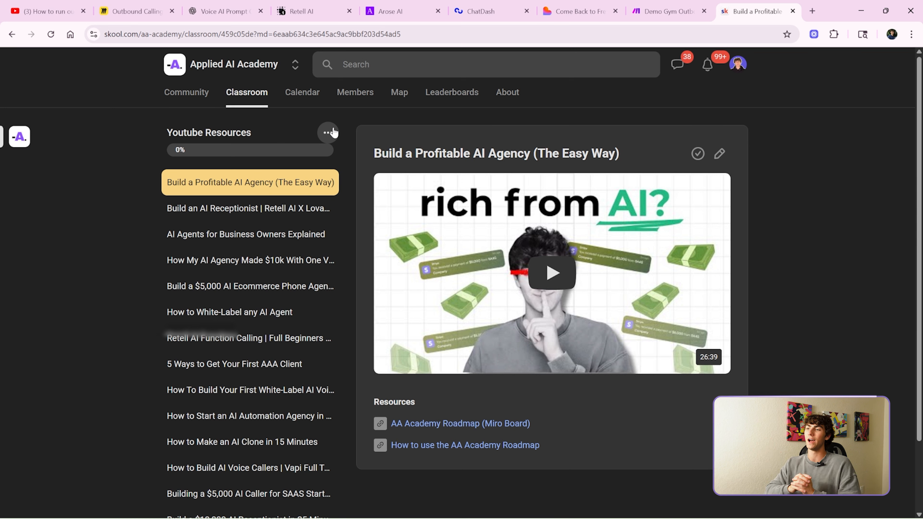
pyautogui.moveTo(378, 400); pyautogui.dragTo(543, 455)
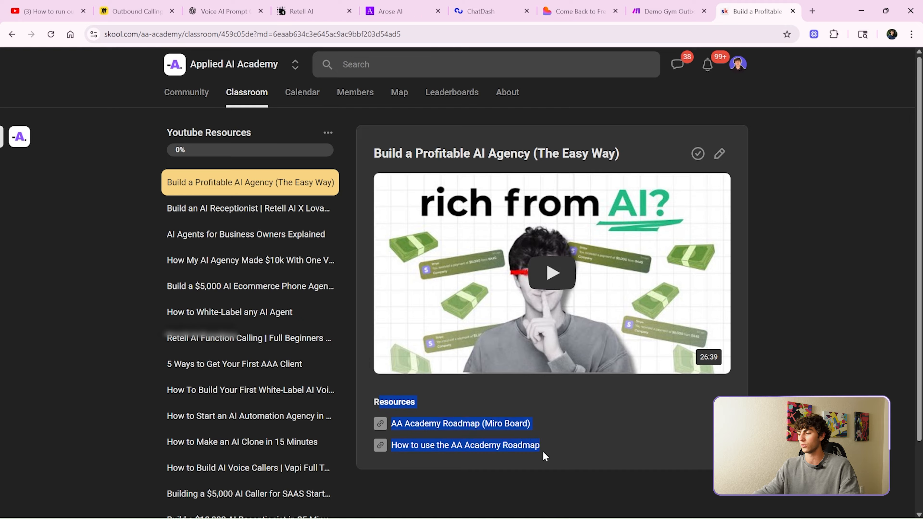
pyautogui.click(439, 378)
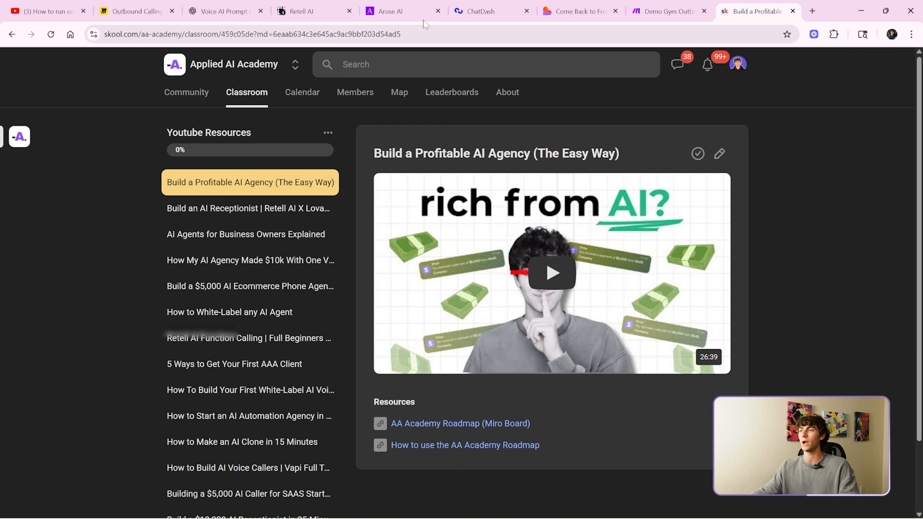
# Switch to the Arose AI site to view its Book a Call page.
pyautogui.click(403, 12)
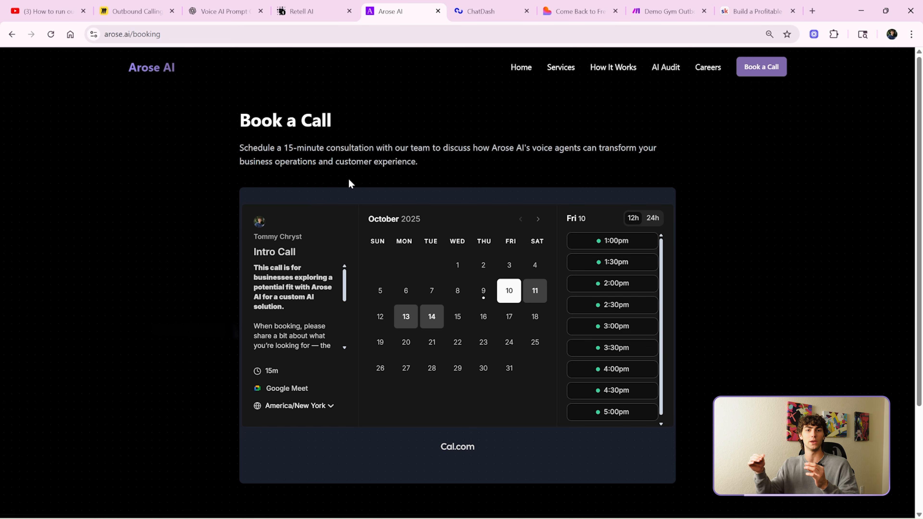